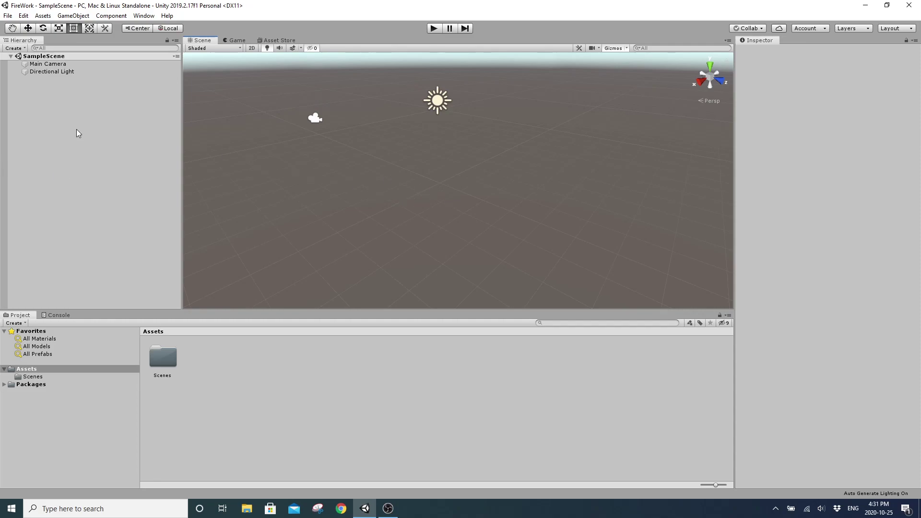
Step: Add a 3D plane object to the sample scene
right_drag(470, 164, 618, 176)
key(a)
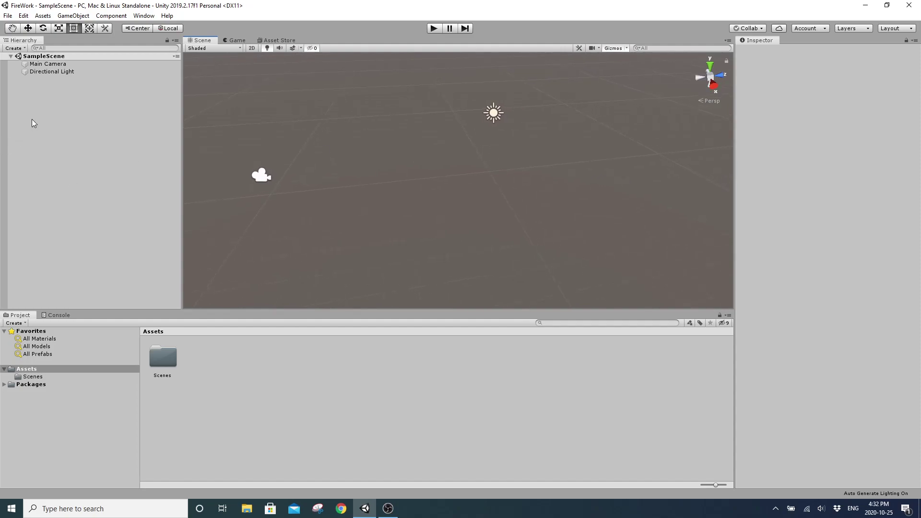
right_click(48, 111)
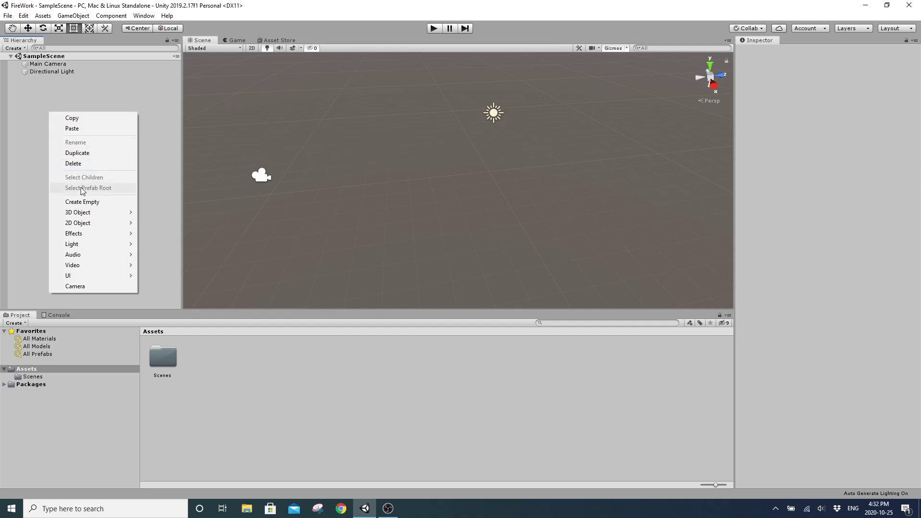
mouse_move(96, 212)
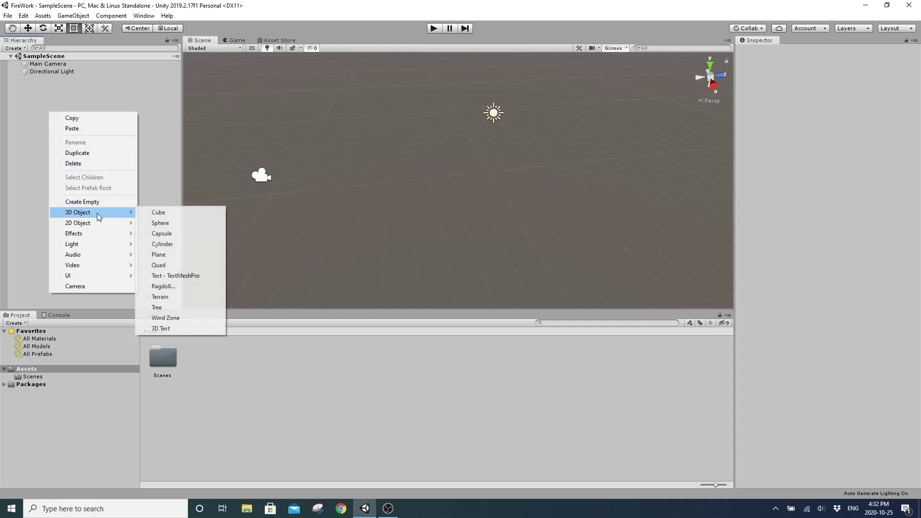
click(177, 257)
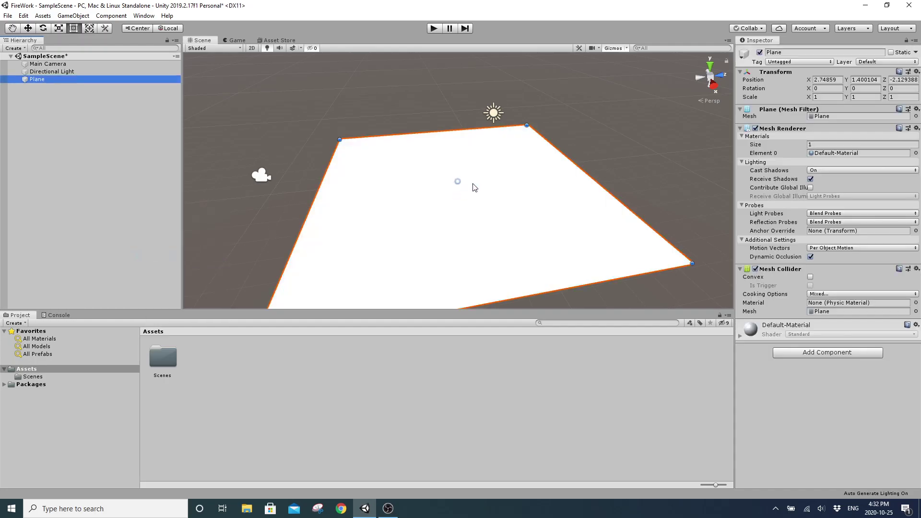
Step: Set the plane's position to 0, 0, 0 so it sits at the world origin
key(w)
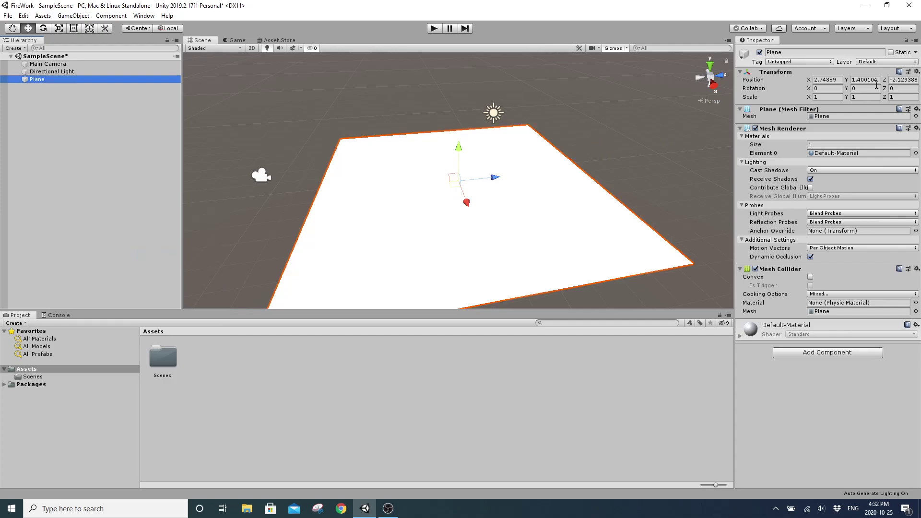
click(838, 79)
text(0)
key(Tab)
text(0)
key(Tab)
text(0)
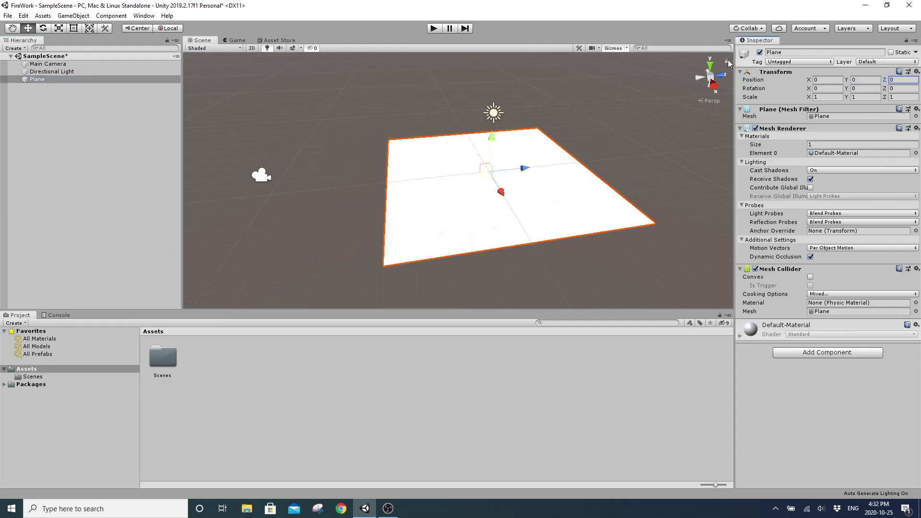
right_drag(586, 178, 518, 173)
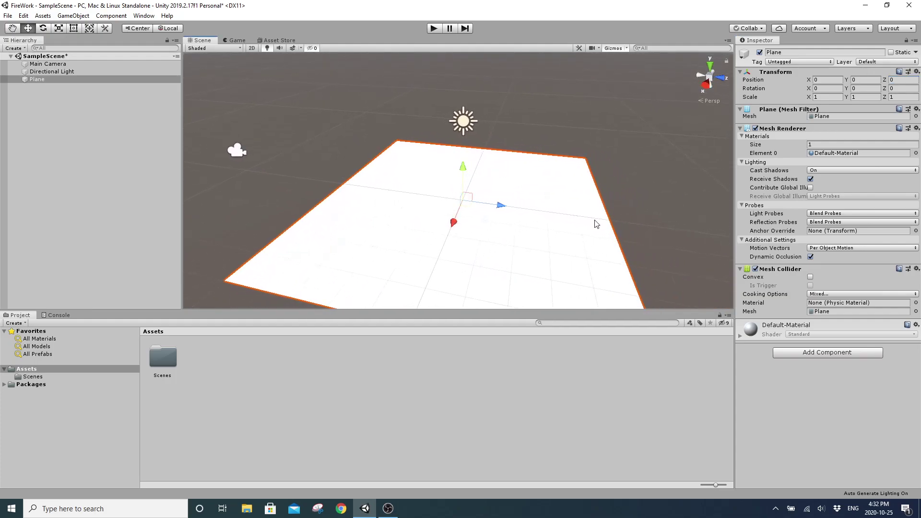
click(849, 152)
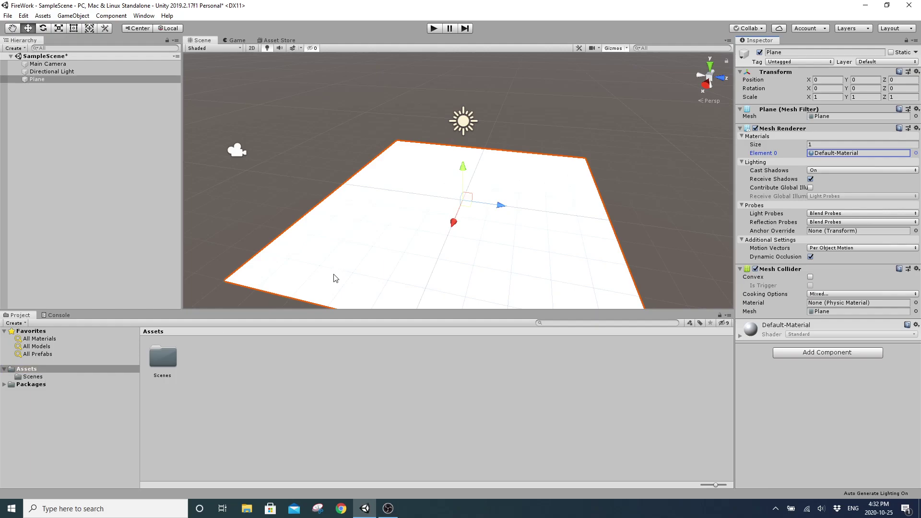
Step: Create a folder named Materials in the project's Assets folder
click(29, 369)
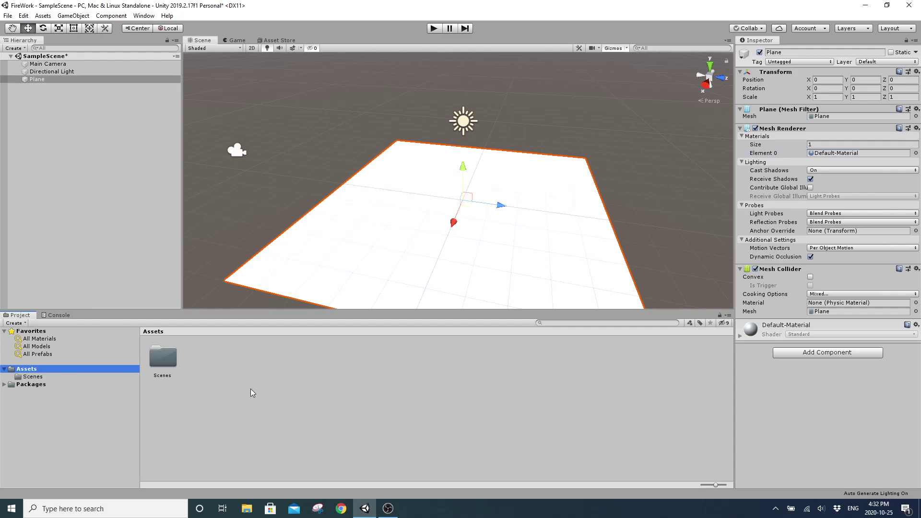
right_click(231, 372)
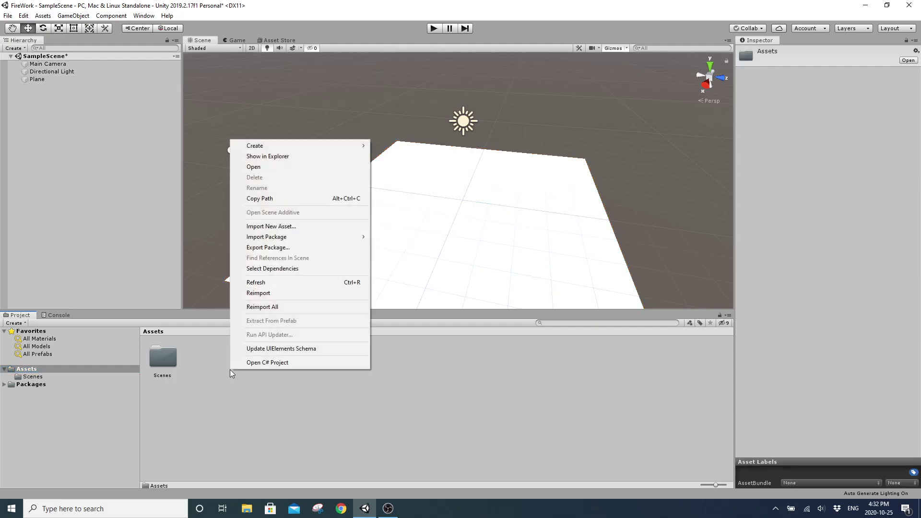
mouse_move(286, 147)
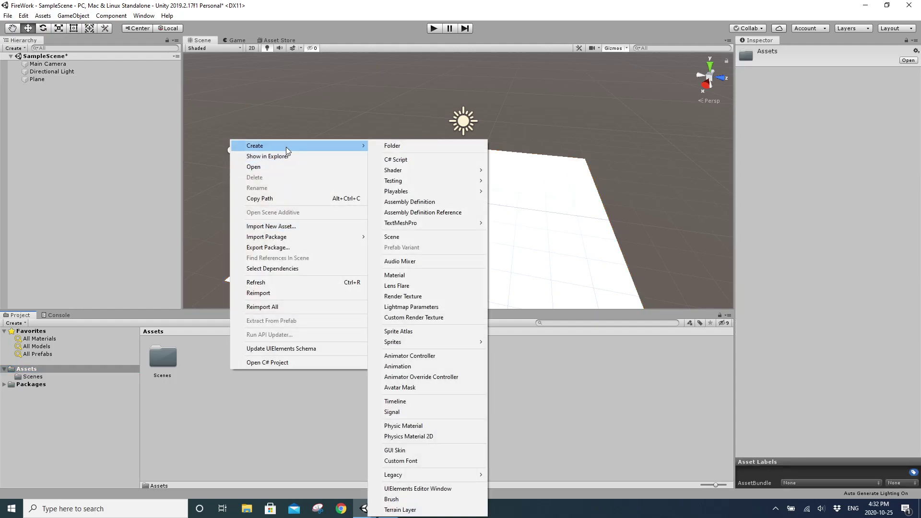
click(435, 146)
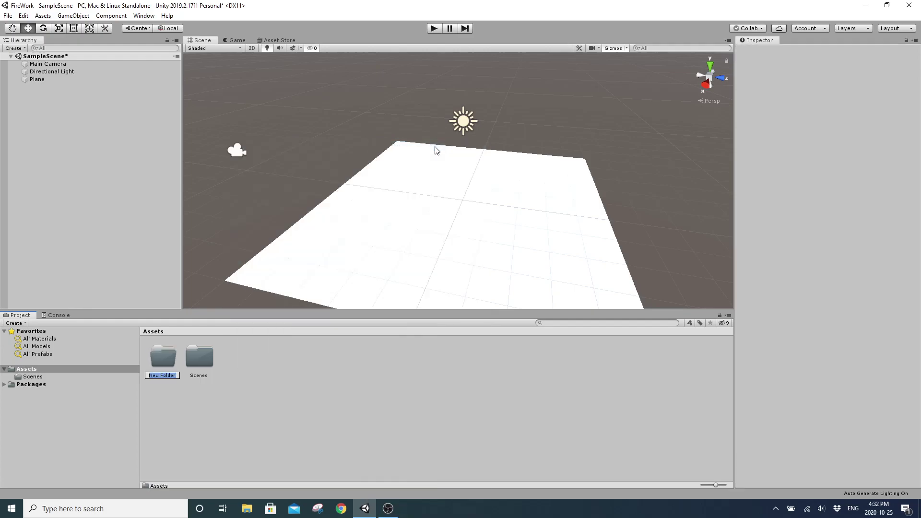
text(Materials)
key(Return)
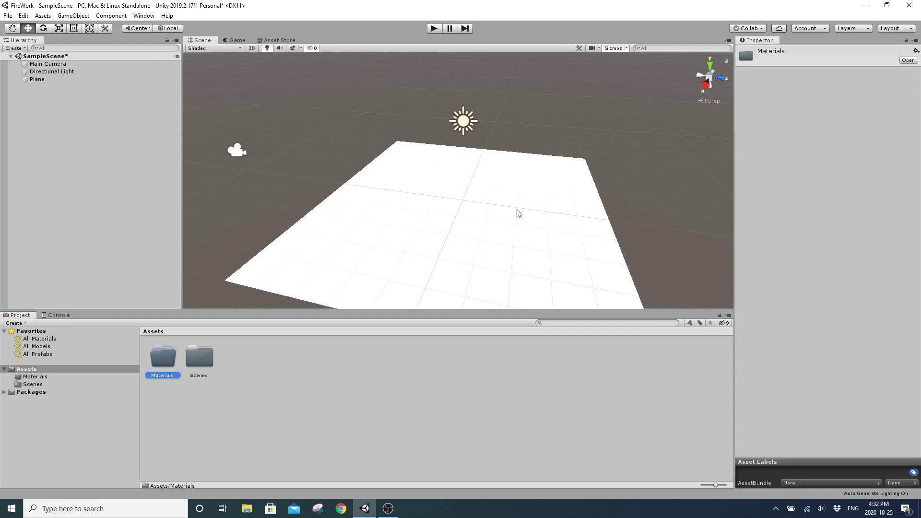
Step: Create a second folder named Textures in Assets
right_click(247, 375)
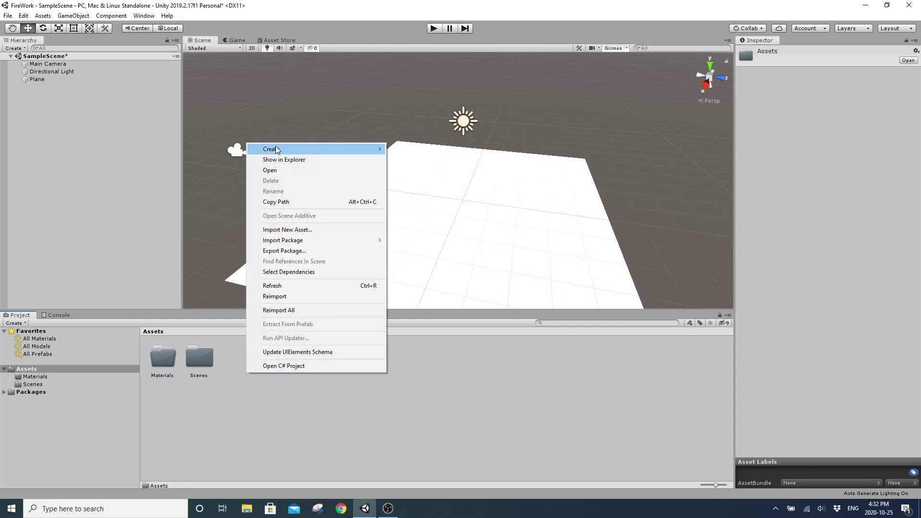
mouse_move(282, 150)
click(402, 149)
text(Textures)
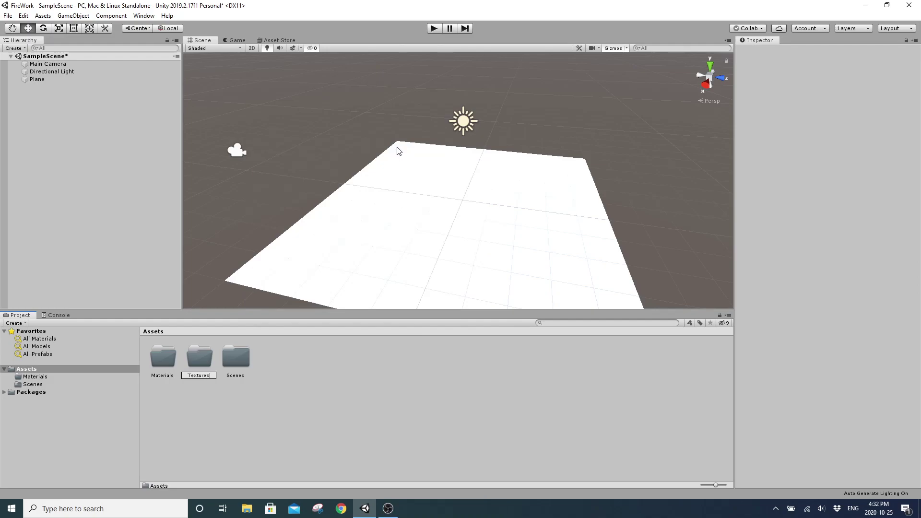
key(Return)
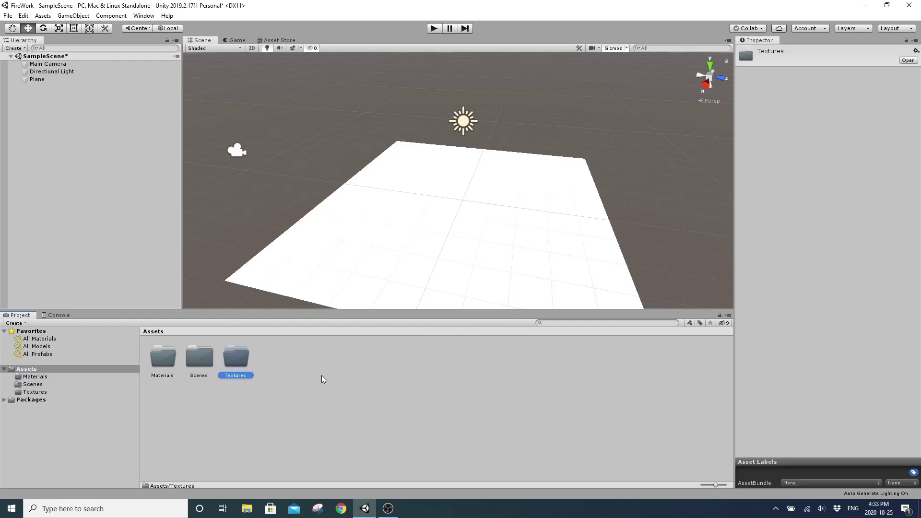
right_click(295, 381)
mouse_move(375, 145)
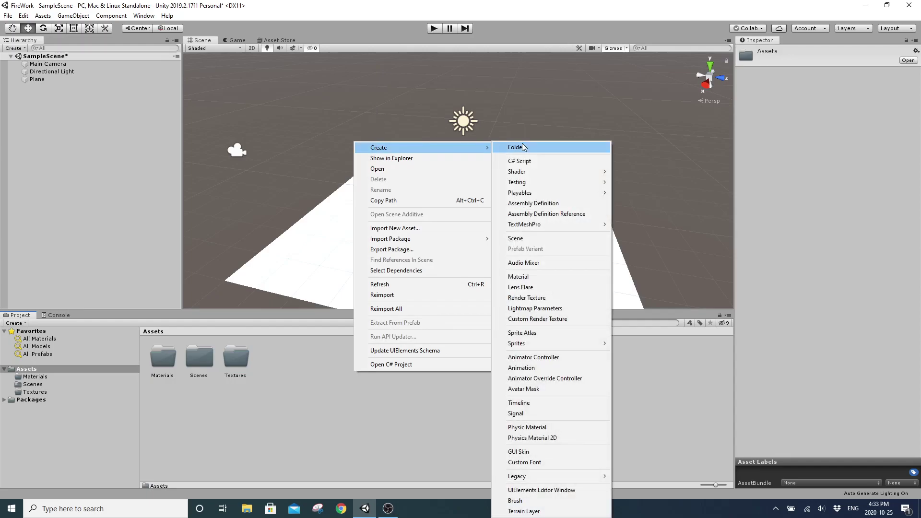
click(523, 146)
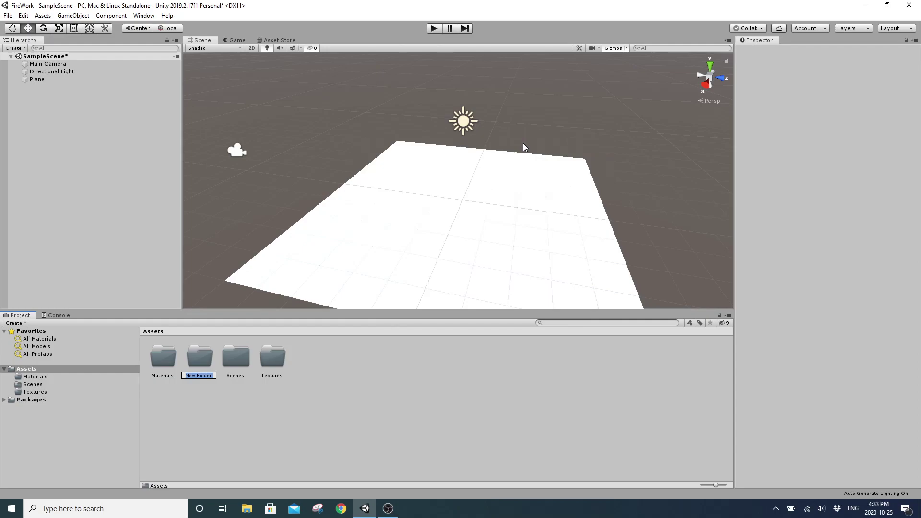
key(Return)
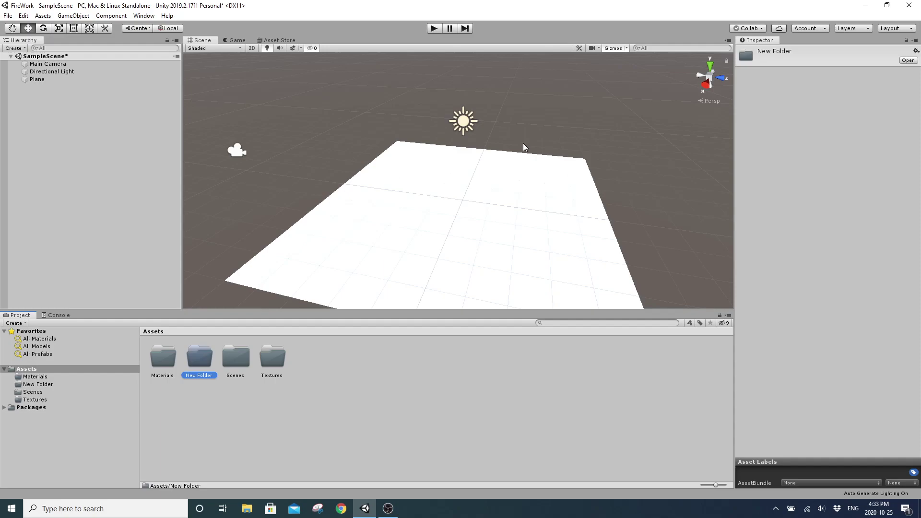
key(Delete)
click(473, 274)
Step: Create a folder named VFX in Assets alongside Materials and Textures
right_click(364, 364)
mouse_move(394, 144)
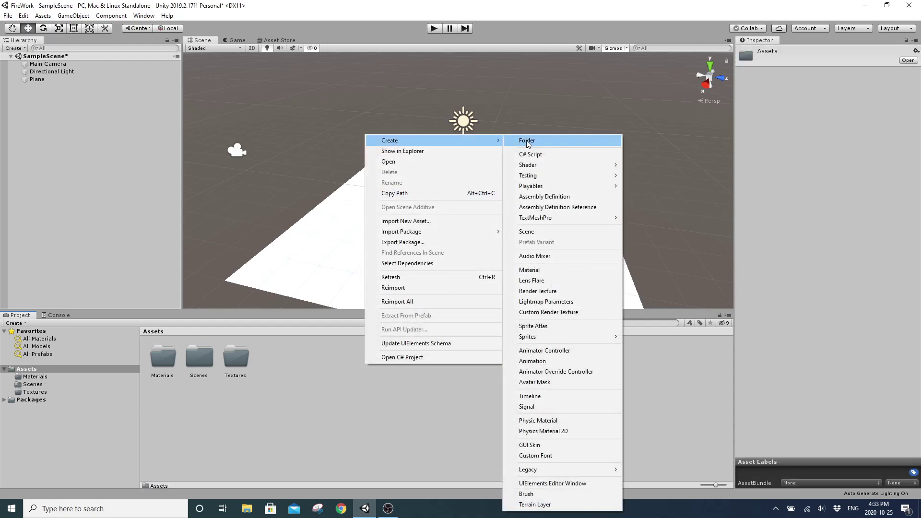
click(531, 139)
text(VFX)
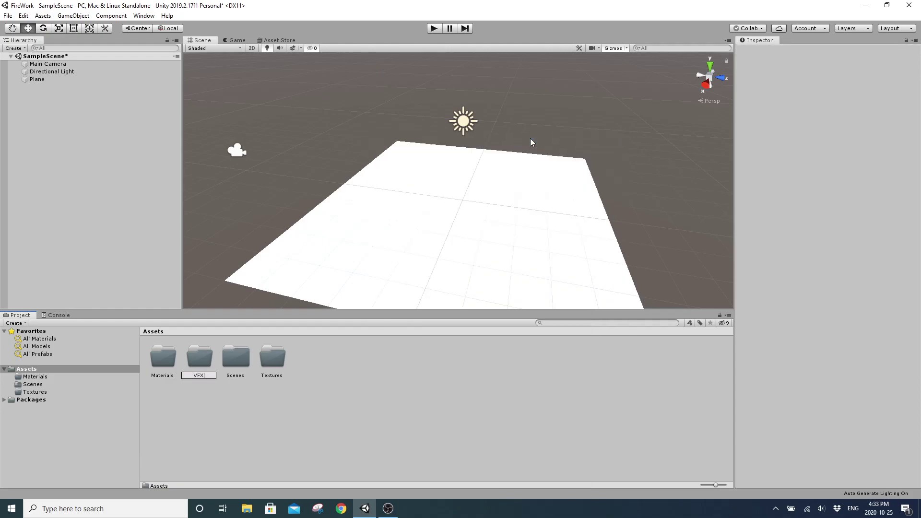
key(Return)
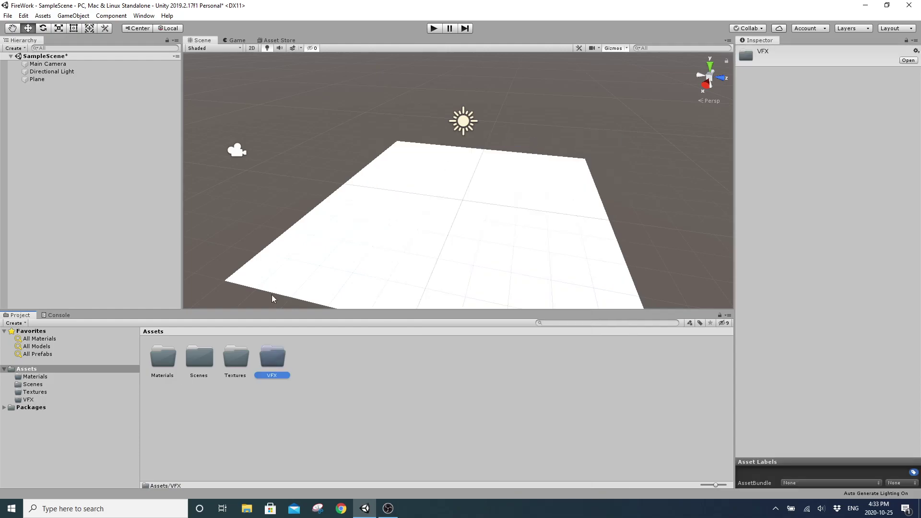
Step: Move the Materials and Textures folders into the VFX folder
click(164, 360)
ctrl+click(236, 359)
drag(231, 364, 269, 361)
Step: Create a folder named Particles inside the VFX folder
double_click(196, 358)
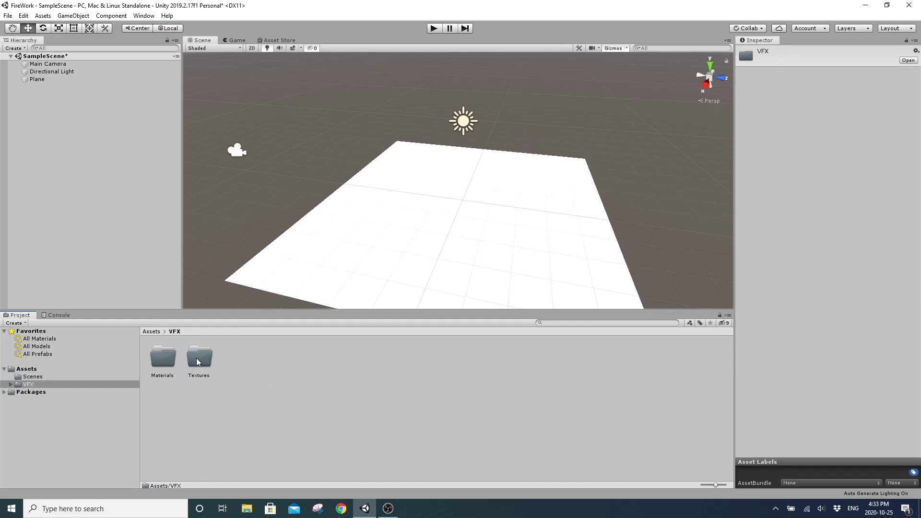
right_click(293, 395)
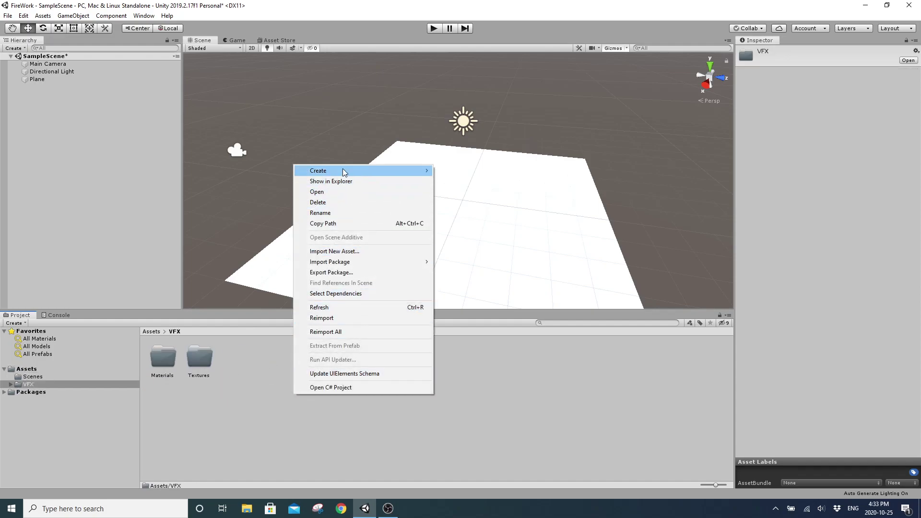
mouse_move(343, 168)
click(493, 149)
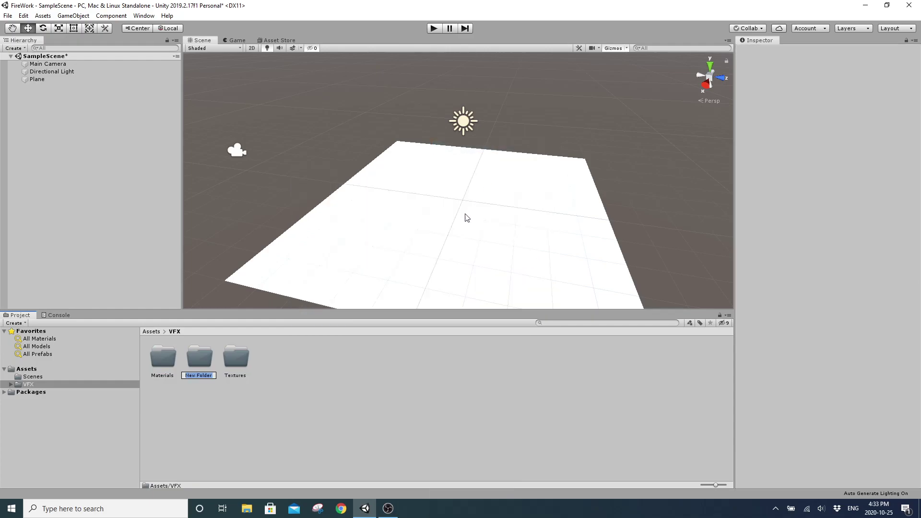
text(Particlesystems)
key(BackSpace)
key(BackSpace)
key(BackSpace)
key(BackSpace)
key(BackSpace)
key(BackSpace)
key(Return)
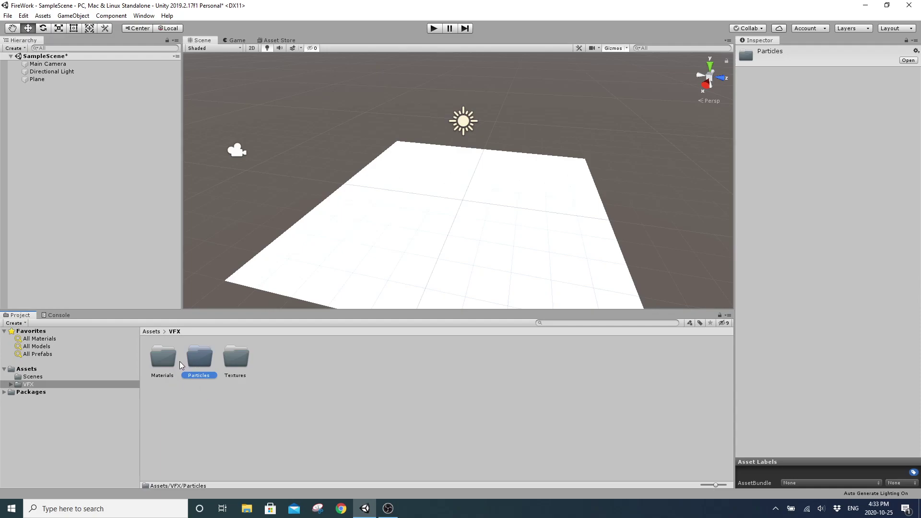
Step: Create a material named Mat_Dark_01 inside the VFX Materials folder
double_click(162, 357)
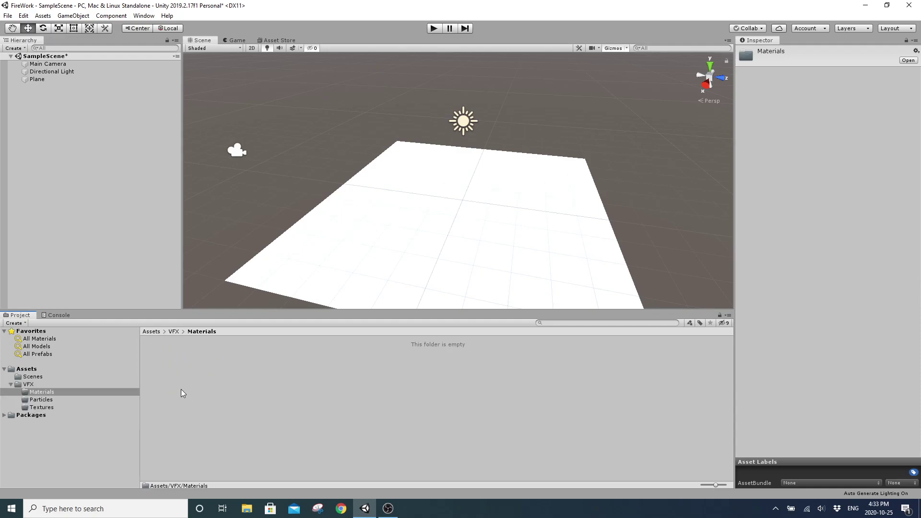
right_click(203, 366)
mouse_move(255, 138)
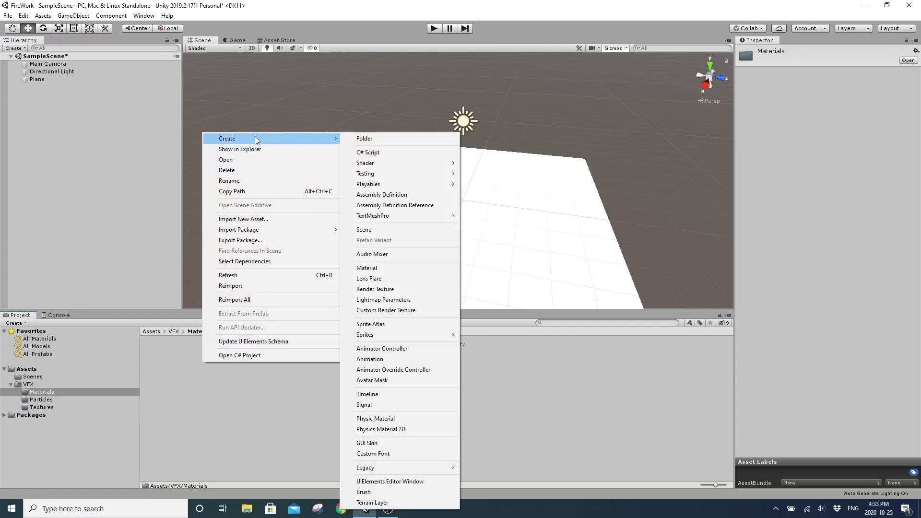
click(376, 269)
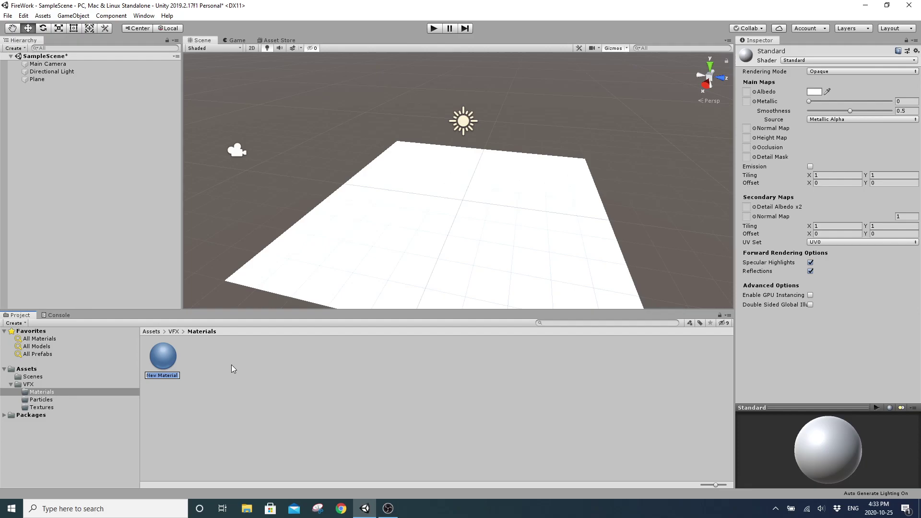
text(Mat_Dark_01)
key(Return)
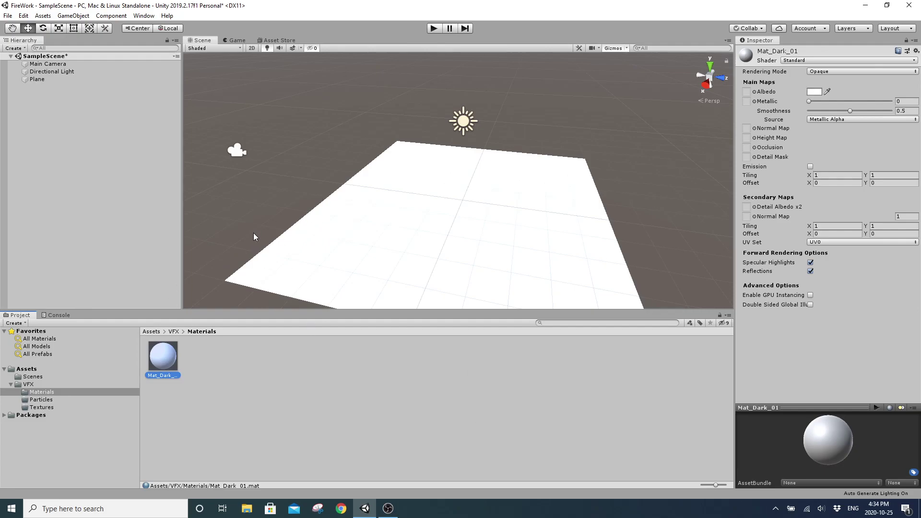
Step: Assign the Mat_Dark_01 material to the plane and set its albedo colour to black (000000)
drag(172, 364, 463, 222)
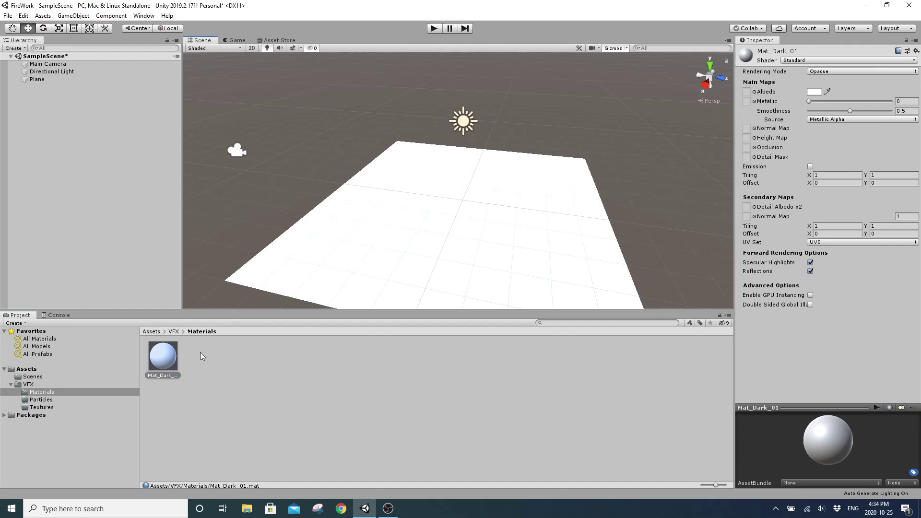
click(815, 92)
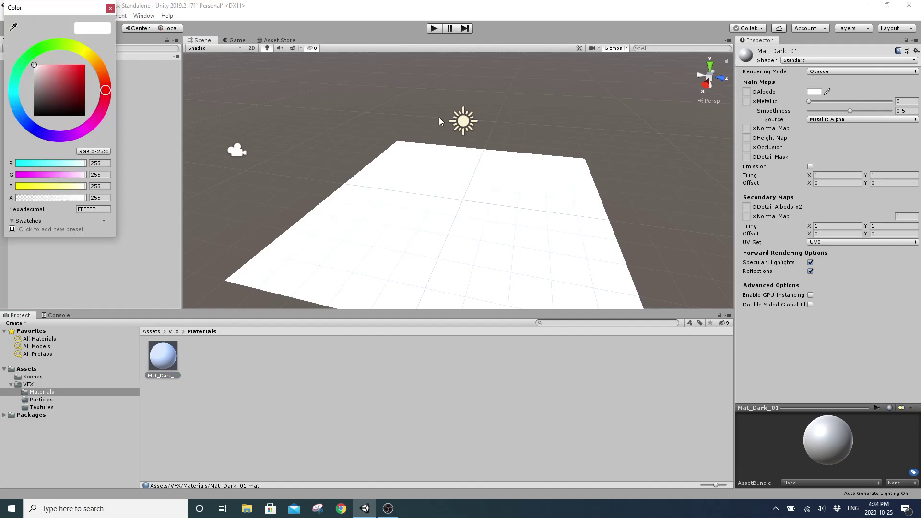
drag(46, 74, 33, 115)
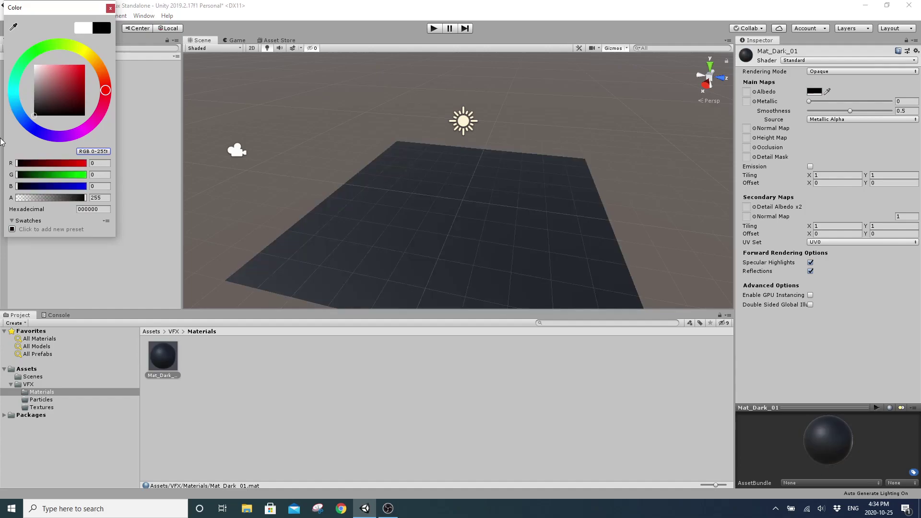
click(113, 8)
Step: Scale the ground plane to 5 on the X, Y and Z axes
click(455, 218)
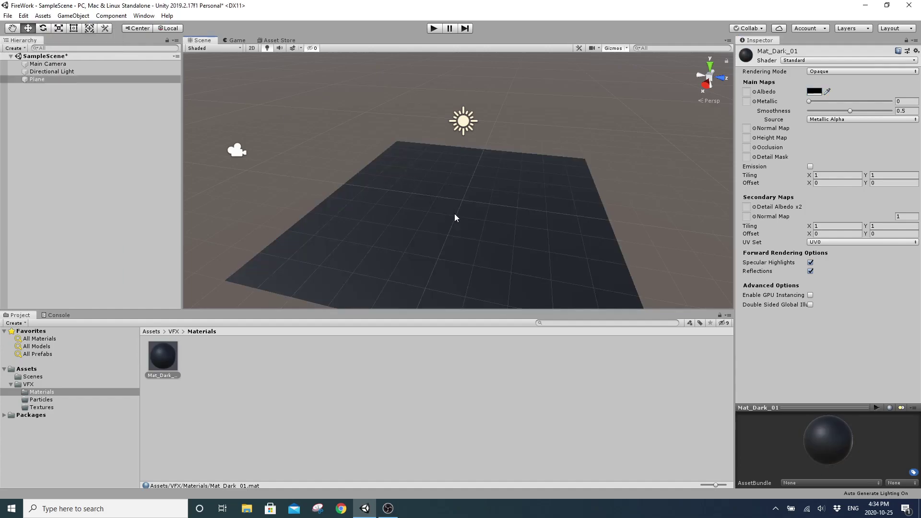
key(r)
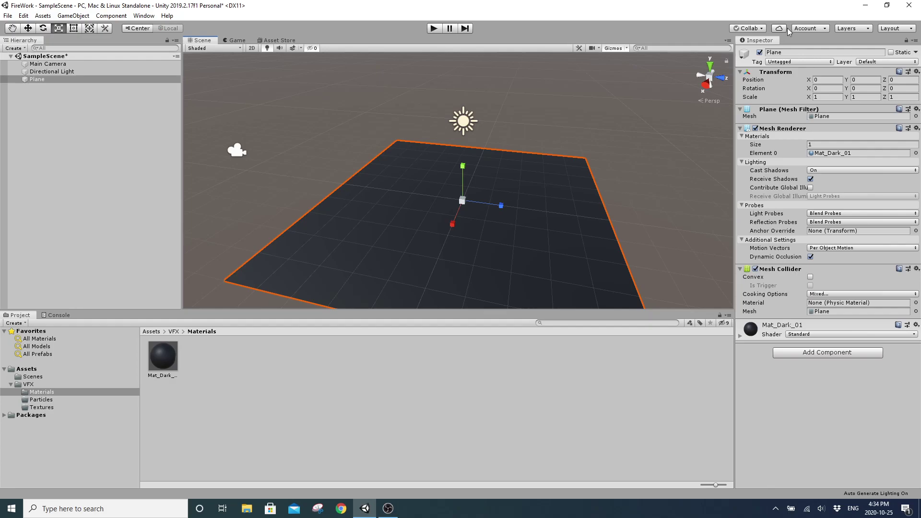
click(826, 97)
text(5)
key(Tab)
text(5)
key(Tab)
text(5)
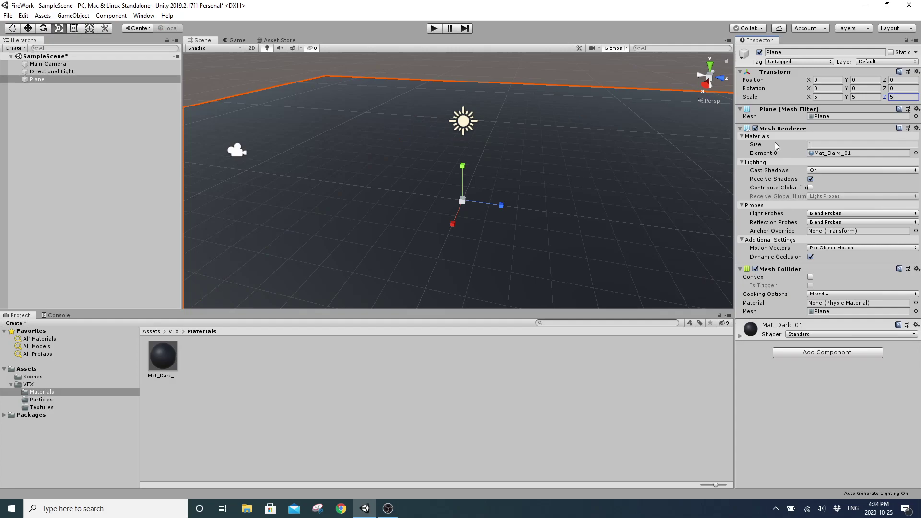
Step: Change the ground plane's scale to 3 on all three axes
click(826, 97)
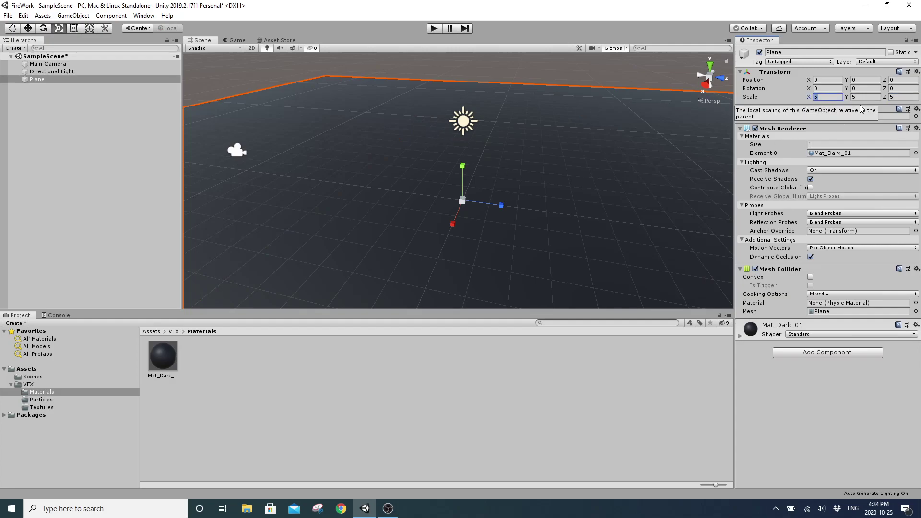
text(3)
click(872, 97)
text(3)
key(Tab)
text(3)
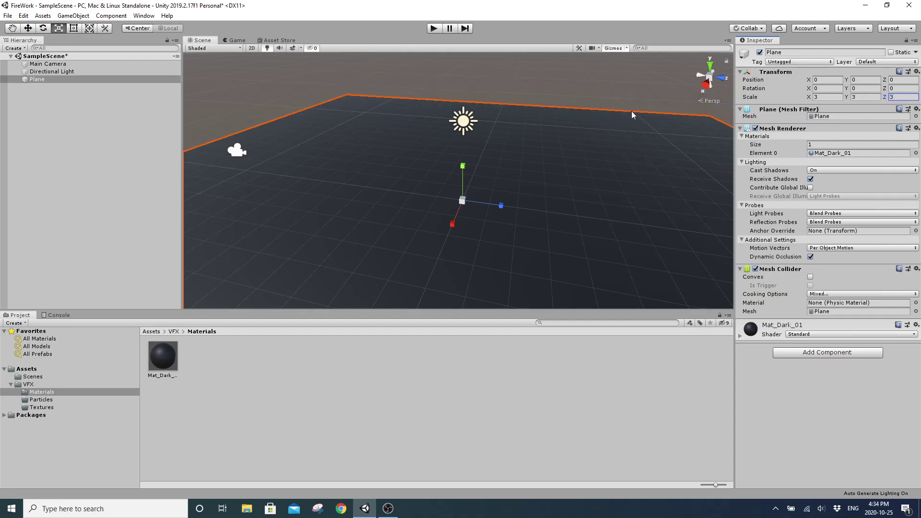
Step: Set the ground plane's X, Y and Z scale to 2
click(832, 98)
text(2)
key(Tab)
text(2)
key(Tab)
text(2)
Step: Duplicate the ground plane and stand the copy upright with a Z rotation of -90
right_drag(622, 148, 584, 189)
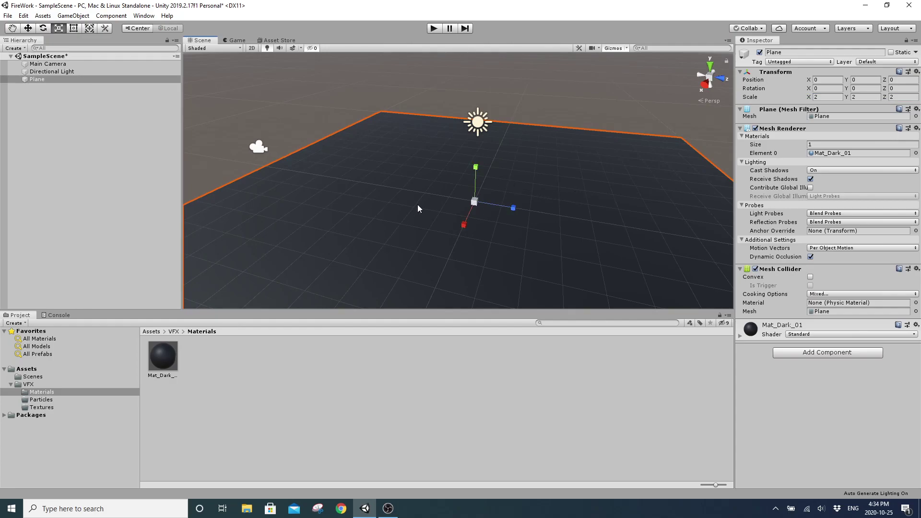
key(ctrl+d)
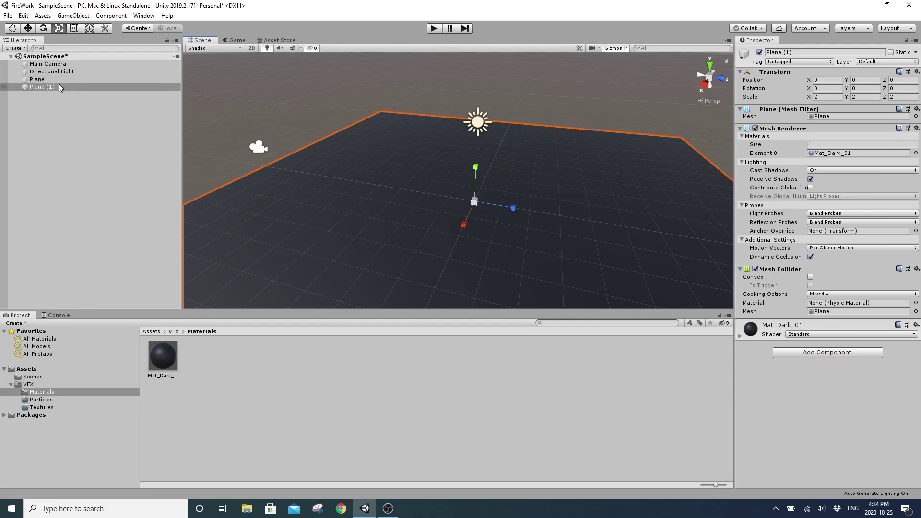
key(e)
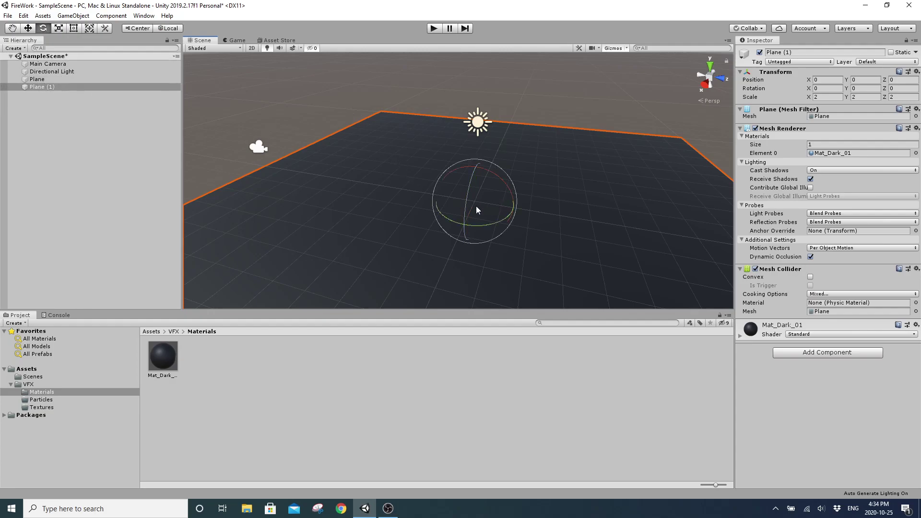
drag(470, 183, 447, 249)
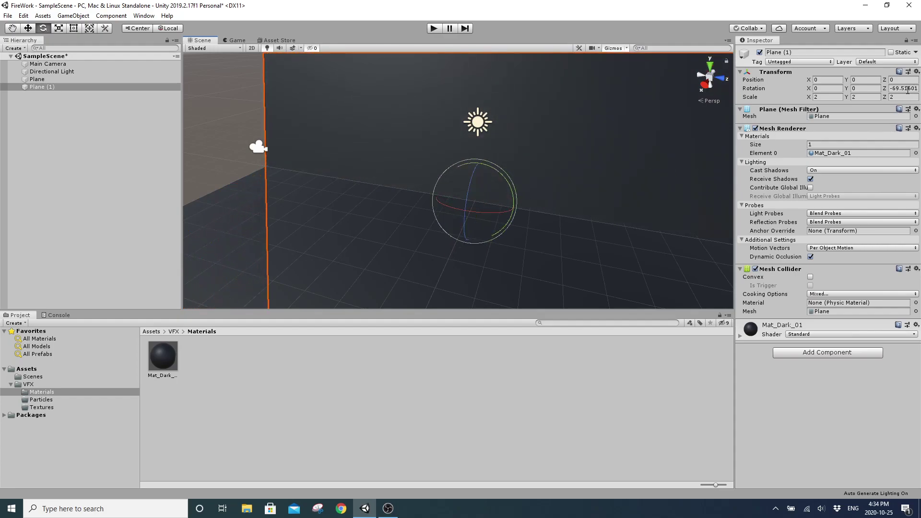
text(-90)
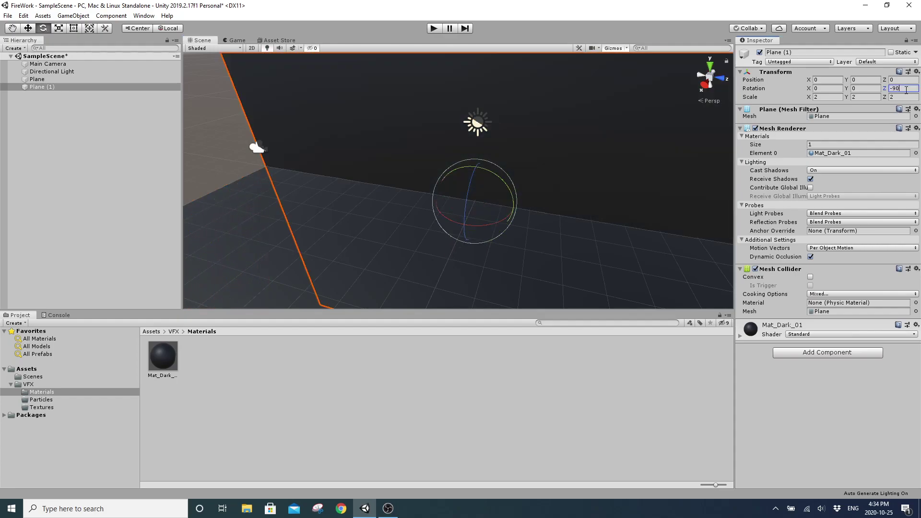
Step: Move the upright plane to the ground's edge as a wall, at position X -10 and Y 10
right_drag(367, 224, 343, 224)
key(w)
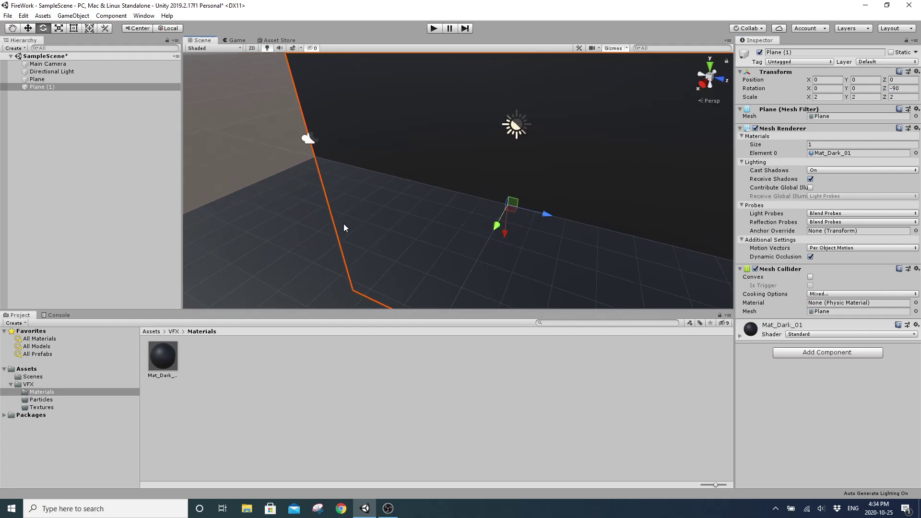
right_drag(487, 227, 430, 224)
key(d)
drag(429, 224, 601, 170)
text(-10)
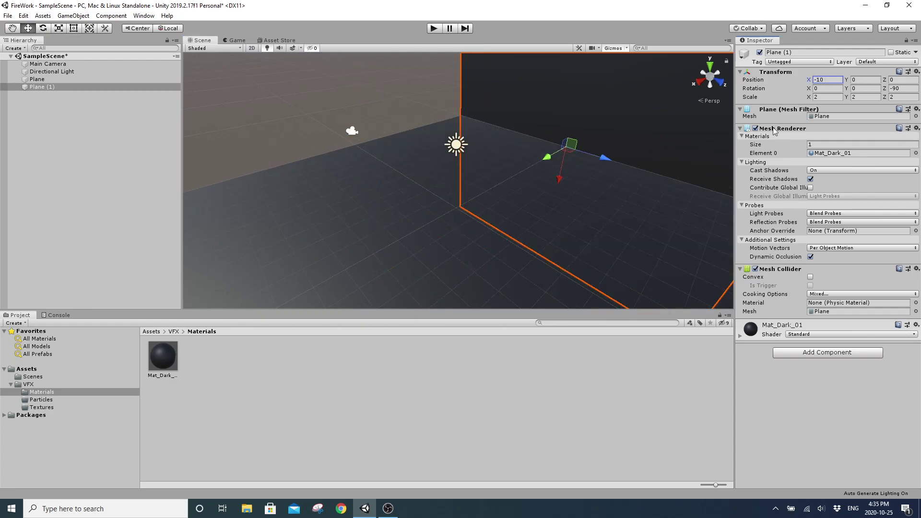
right_drag(408, 201, 418, 182)
drag(434, 185, 462, 75)
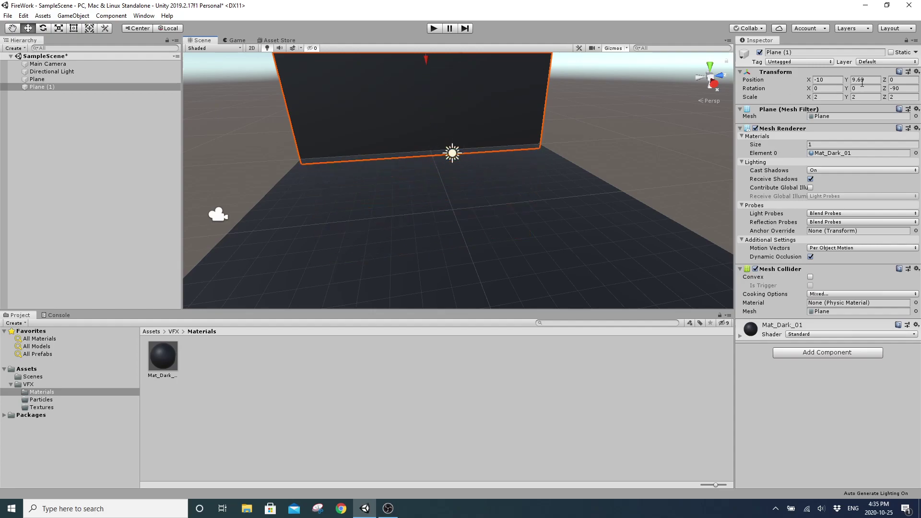
text(10)
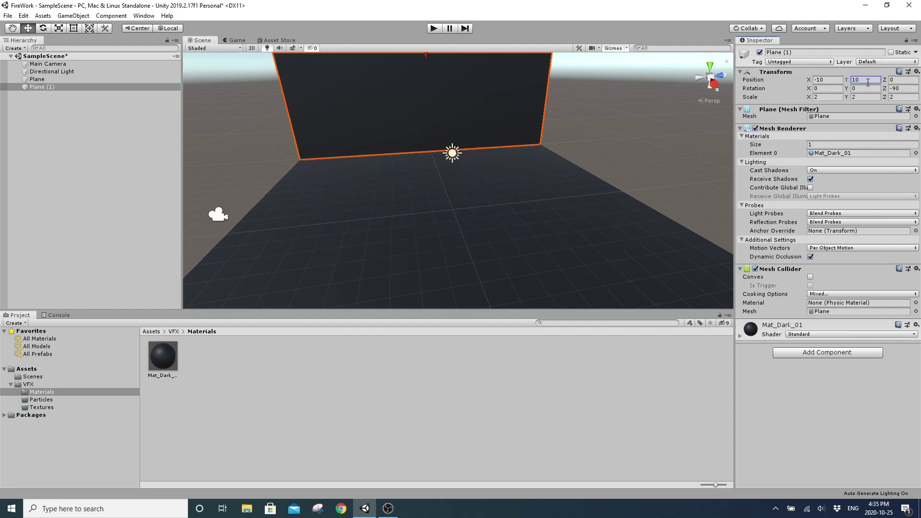
Step: Duplicate the wall plane and set the copy's Y rotation to -90
right_drag(528, 213, 631, 145)
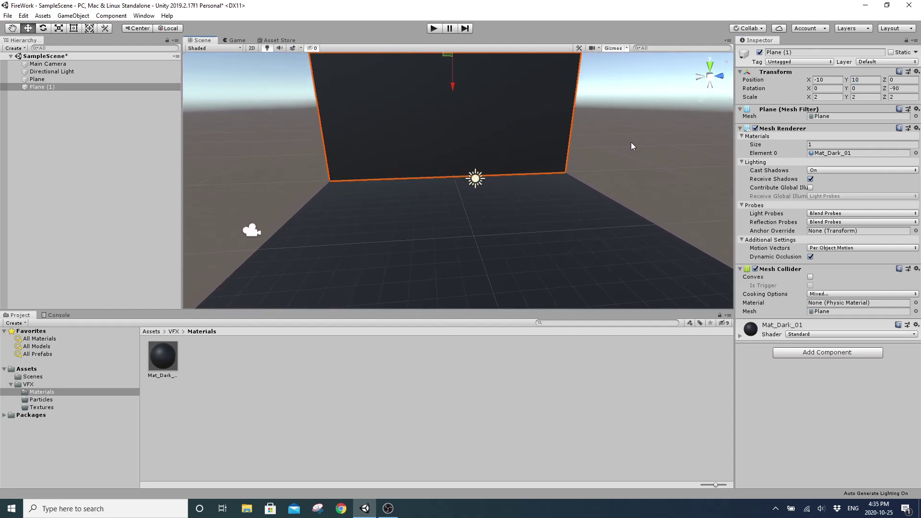
key(ctrl+d)
right_drag(559, 194, 502, 233)
key(e)
drag(460, 150, 562, 155)
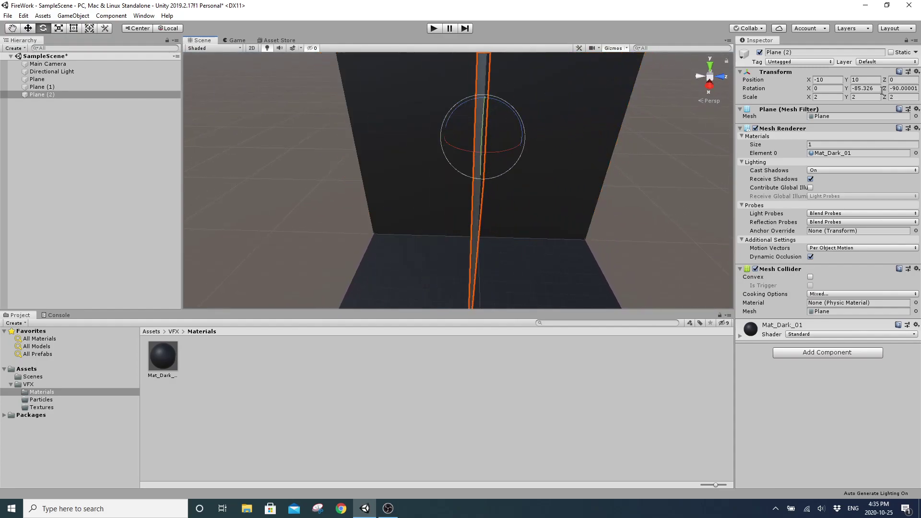
text(-90)
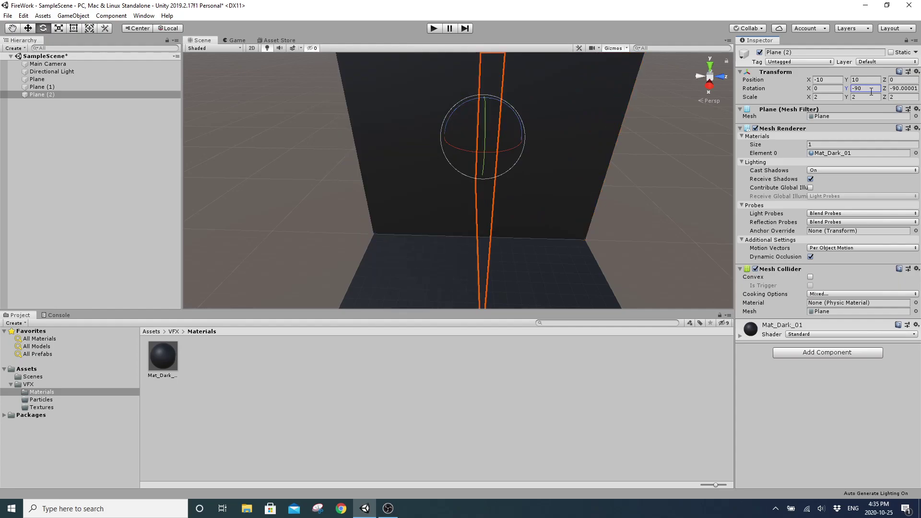
Step: Move the second wall to the adjacent ground edge, at position X 0 and Z -10
right_drag(661, 267, 553, 272)
key(w)
drag(563, 125, 369, 130)
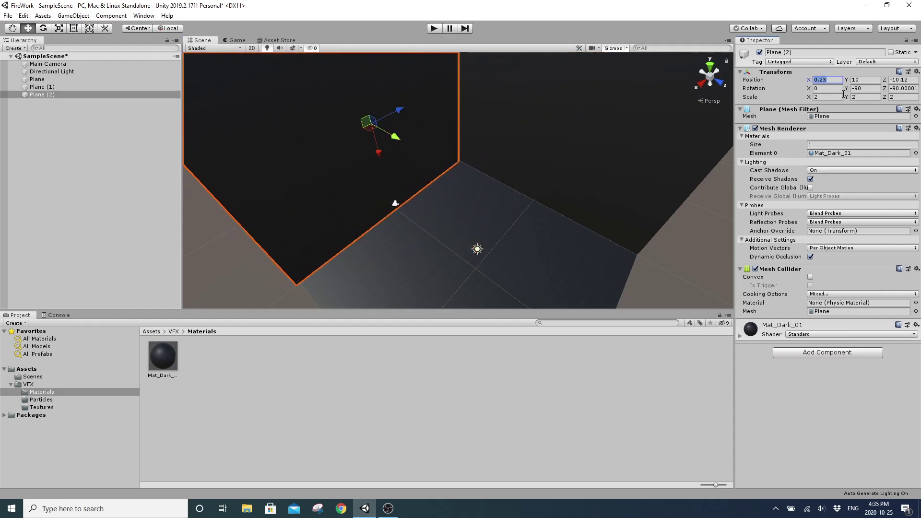
text(0)
text(-1)
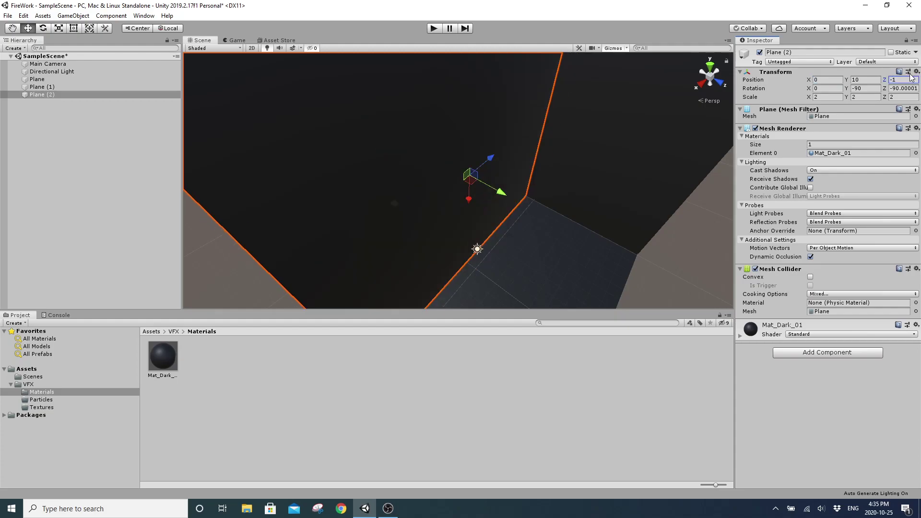
key(BackSpace)
key(BackSpace)
text(0)
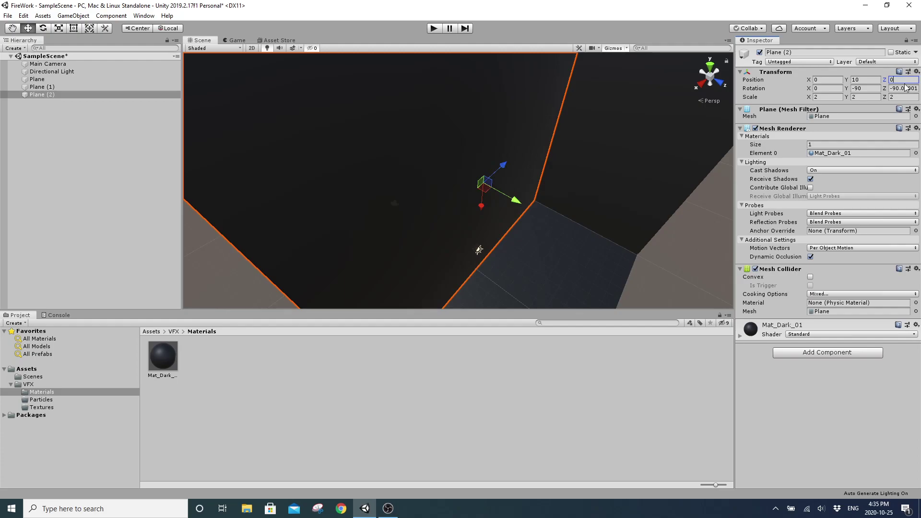
text(-10)
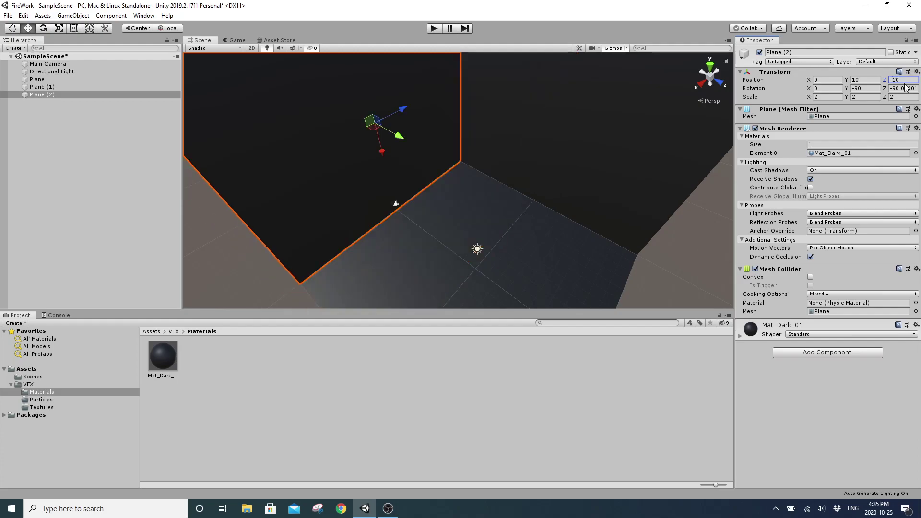
alt+drag(467, 226, 452, 134)
right_drag(452, 134, 411, 207)
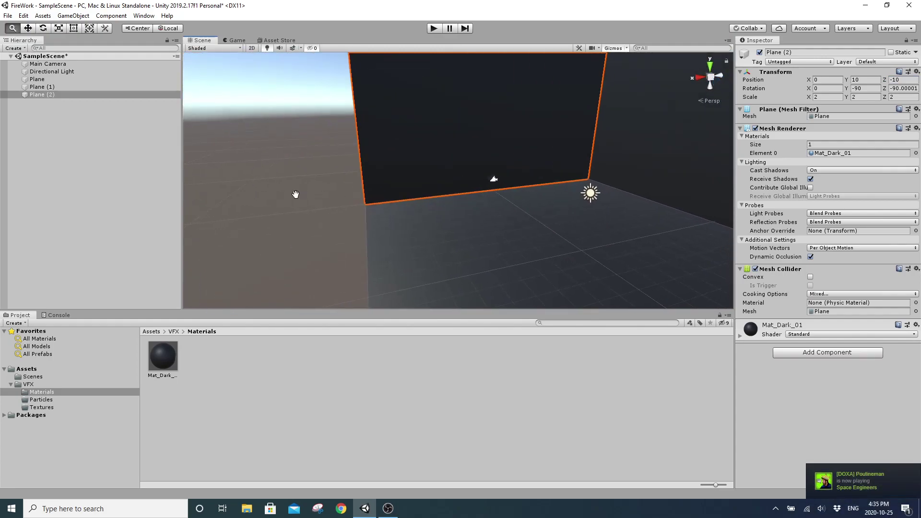
right_drag(500, 157, 633, 192)
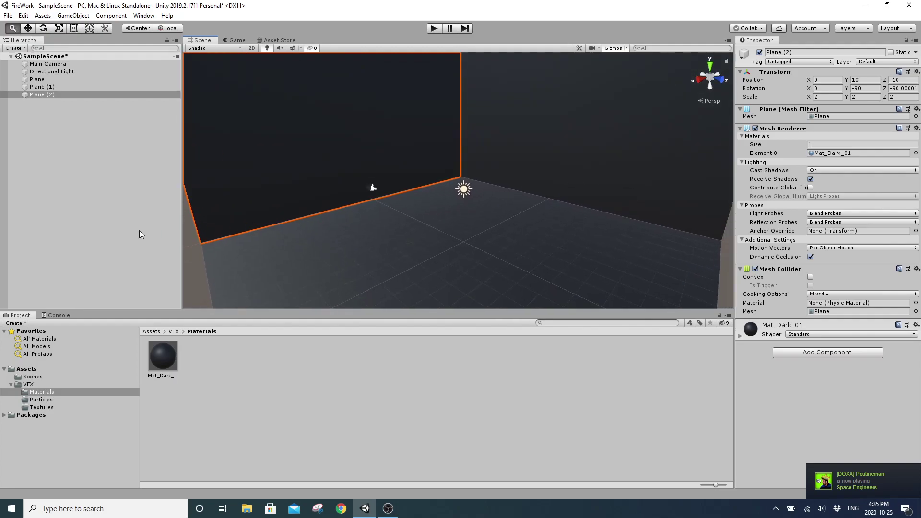
click(68, 147)
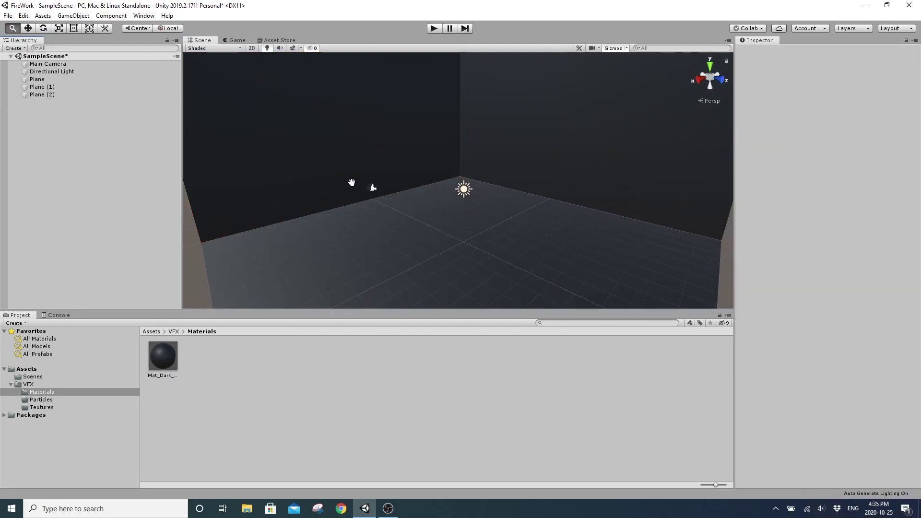
right_drag(272, 257, 259, 235)
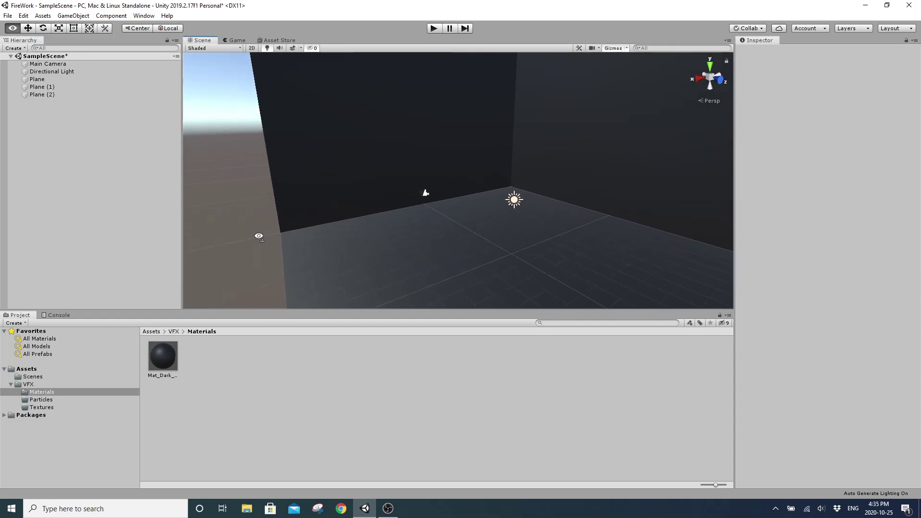
Step: Add a Particle System to the scene and rename it PS_Firework_01
click(33, 126)
right_click(84, 162)
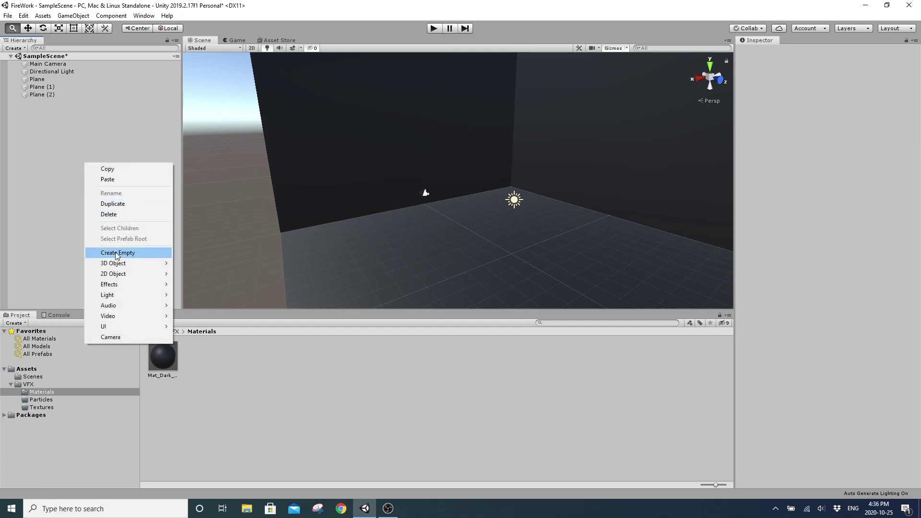
mouse_move(116, 284)
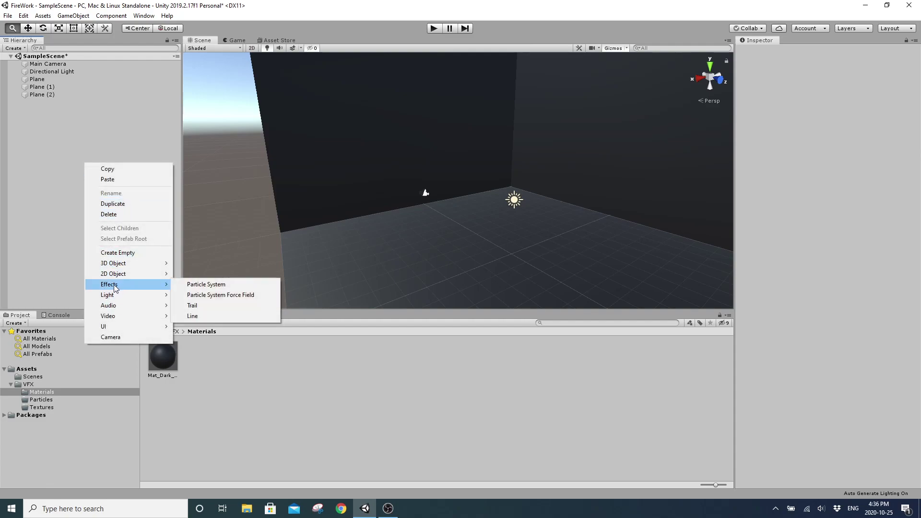
click(200, 286)
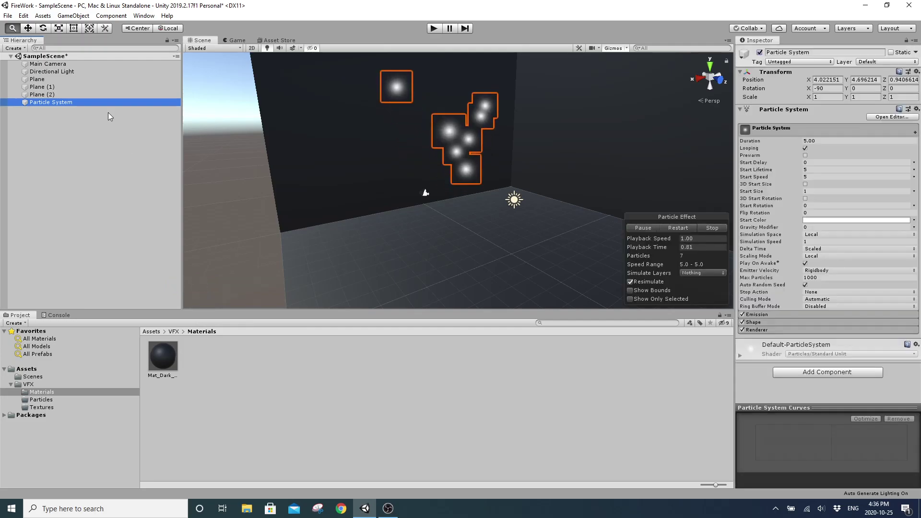
click(90, 102)
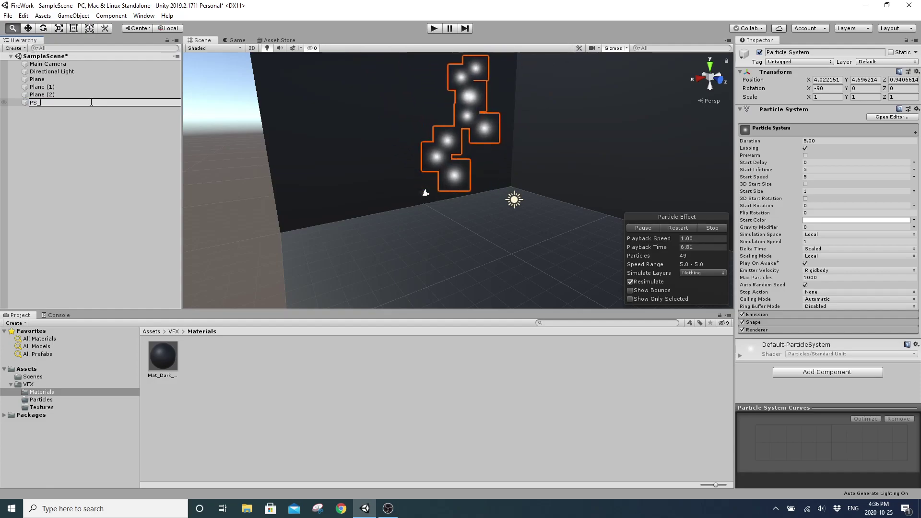
text(PS_Firew)
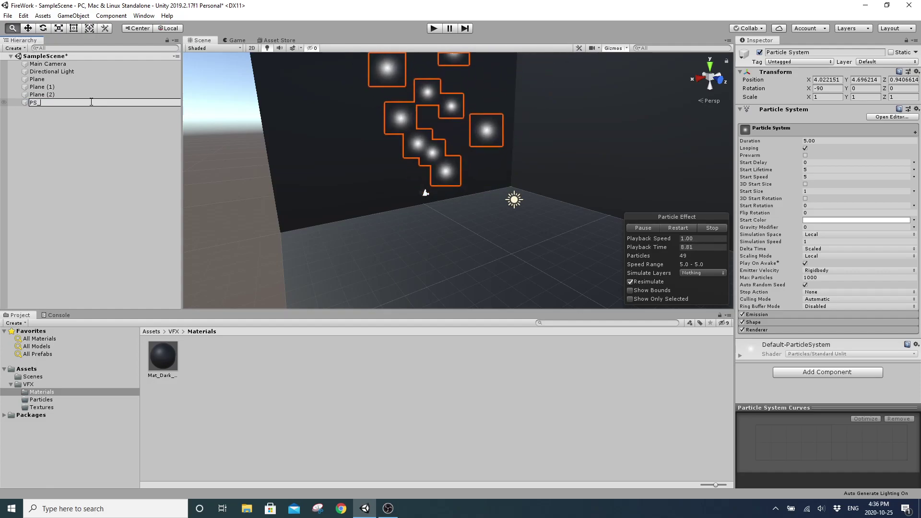
text(ork_01)
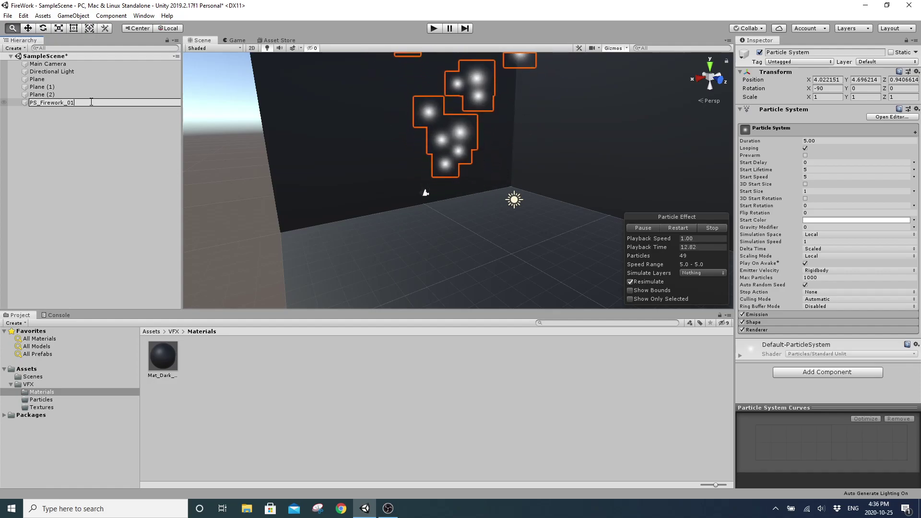
key(Return)
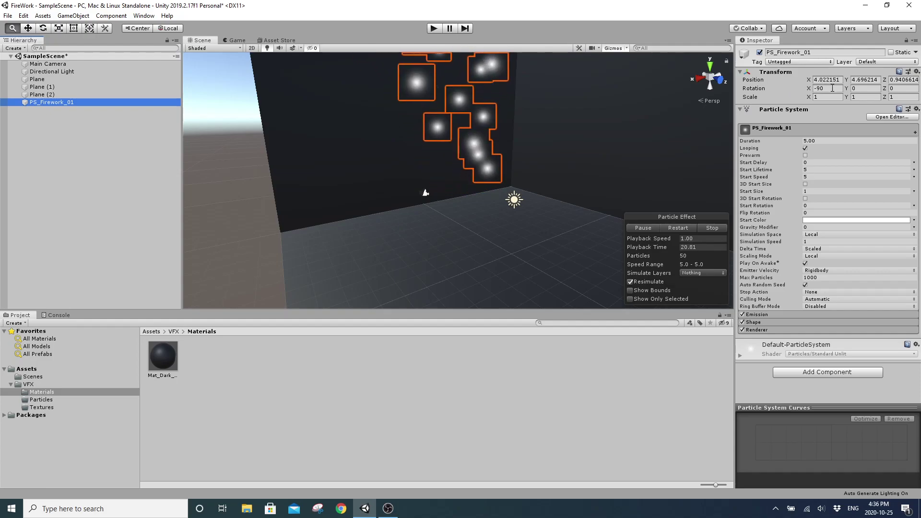
Step: Set the X rotation of PS_Firework_01 to 0 and its X, Y and Z position to 0
click(787, 88)
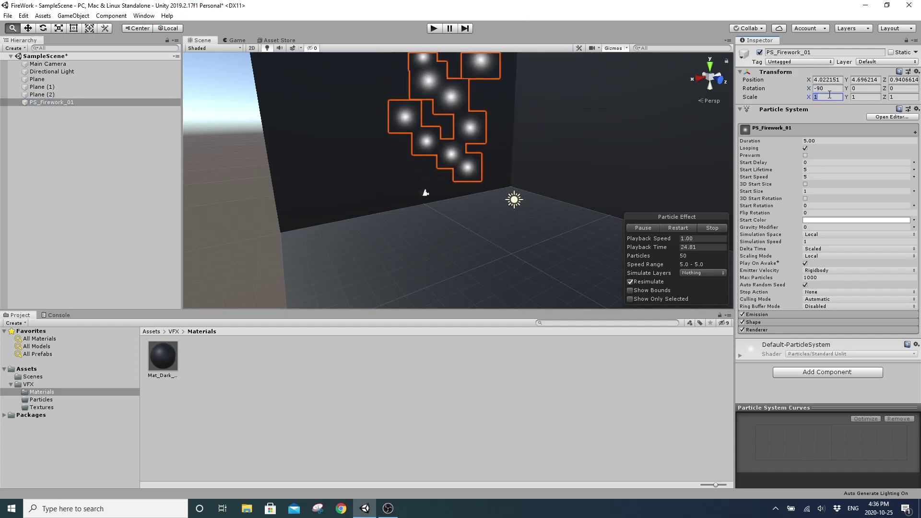
text(0)
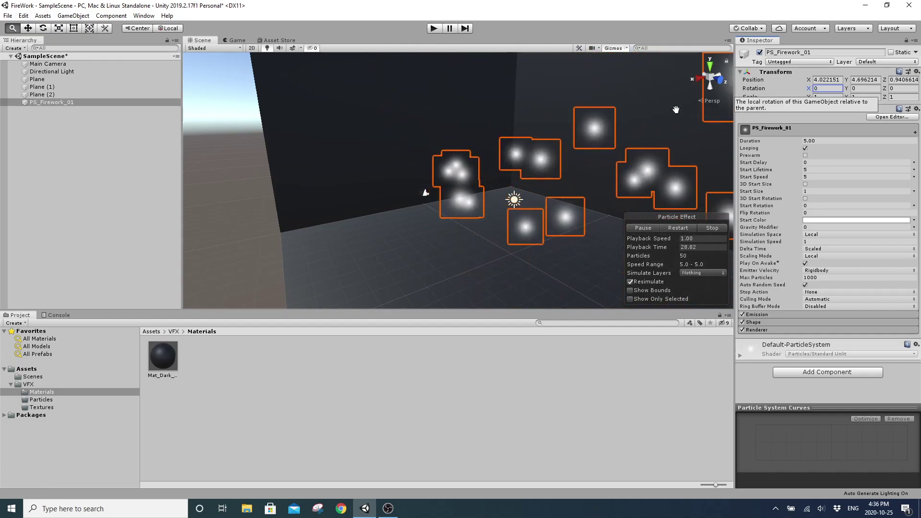
alt+drag(475, 168, 515, 164)
right_drag(515, 165, 472, 175)
alt+drag(552, 179, 497, 185)
click(831, 79)
text(0)
key(Tab)
text(0)
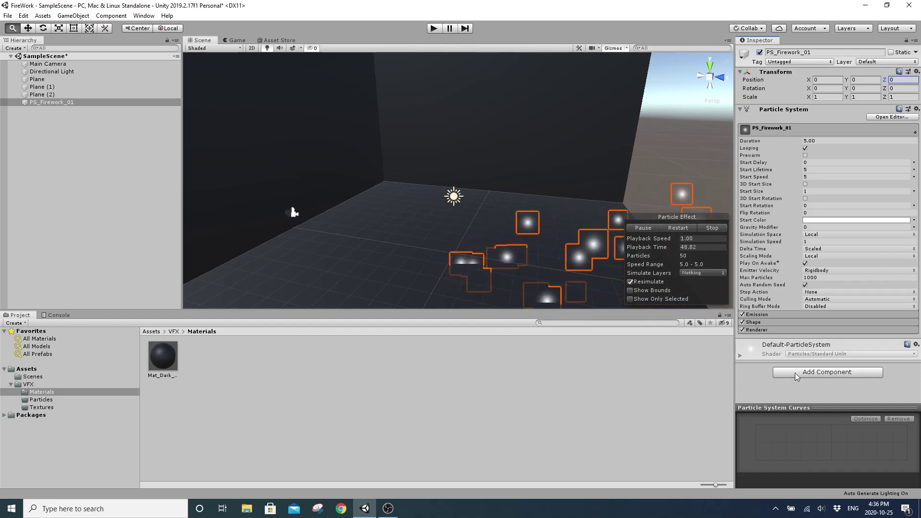
Step: Turn off Looping for PS_Firework_01 and set its Duration to 1.00
click(782, 128)
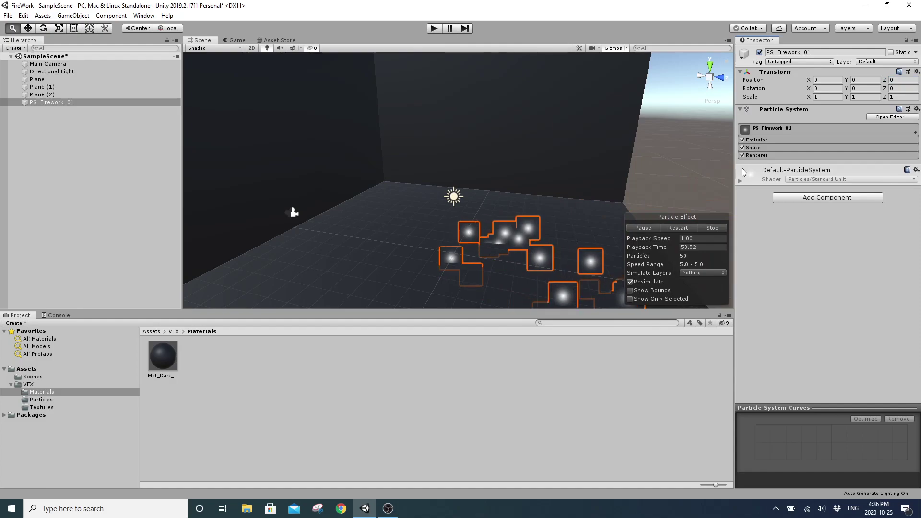
click(786, 129)
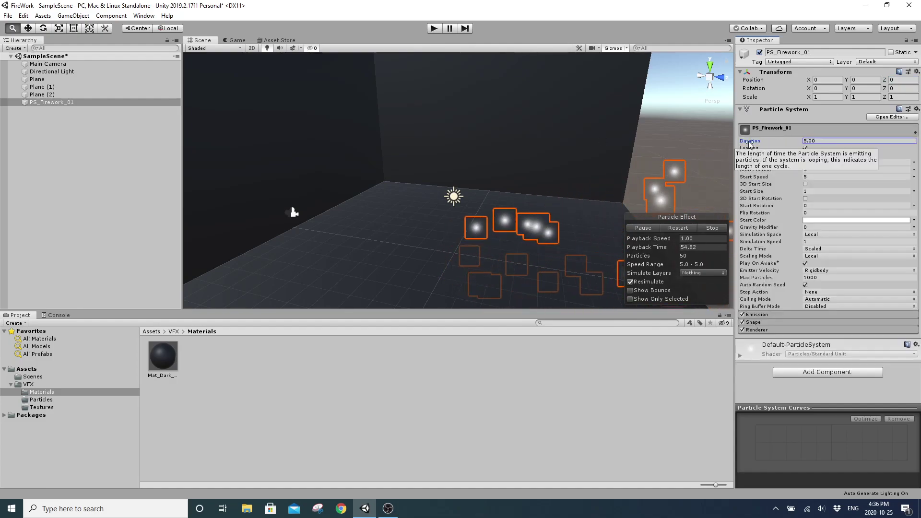
right_drag(534, 182, 550, 208)
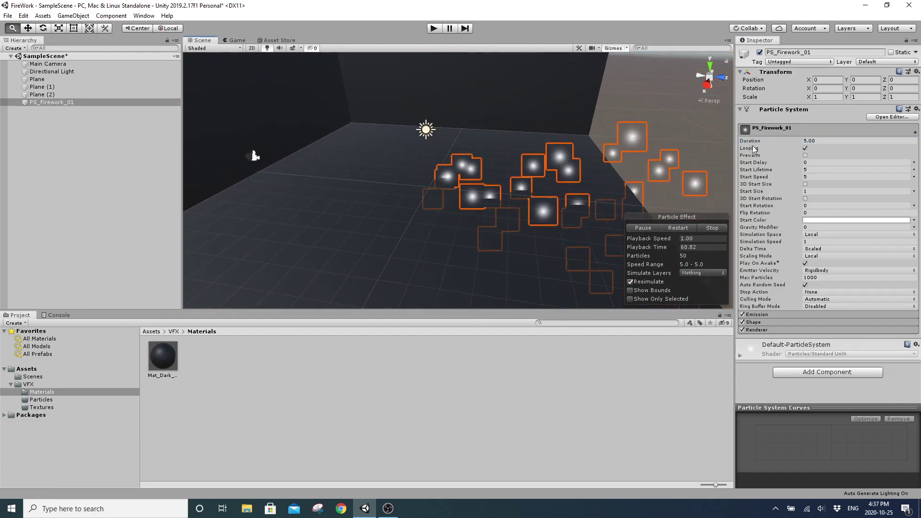
click(805, 149)
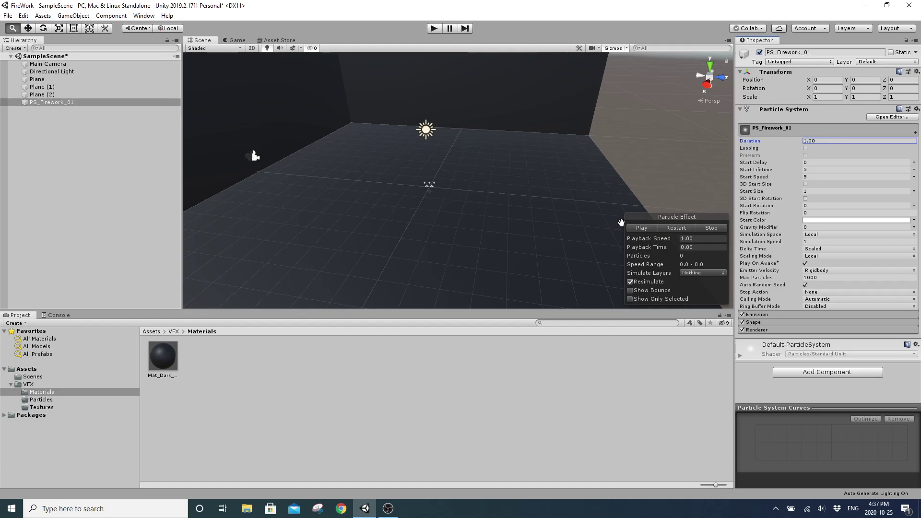
Step: Replay the PS_Firework_01 effect, slowing the Playback Speed to 0.25 for inspection and restoring it to 1.00
click(676, 231)
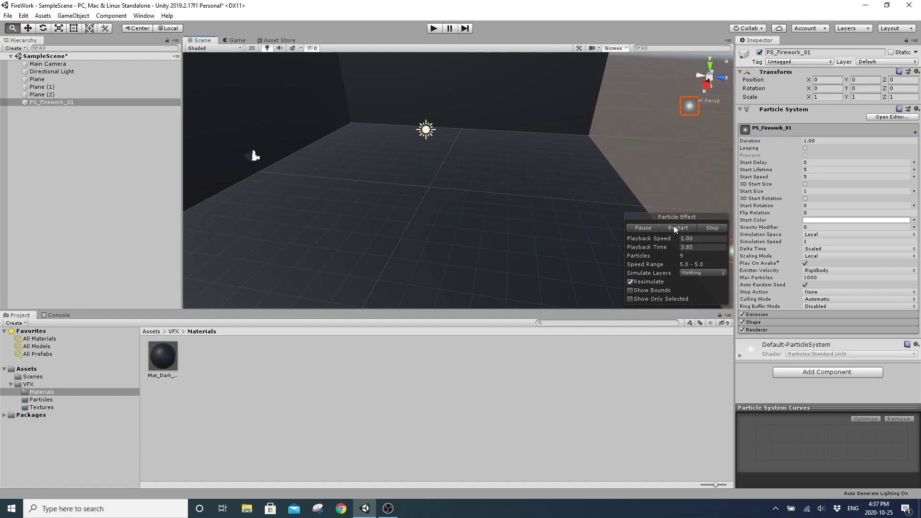
click(670, 228)
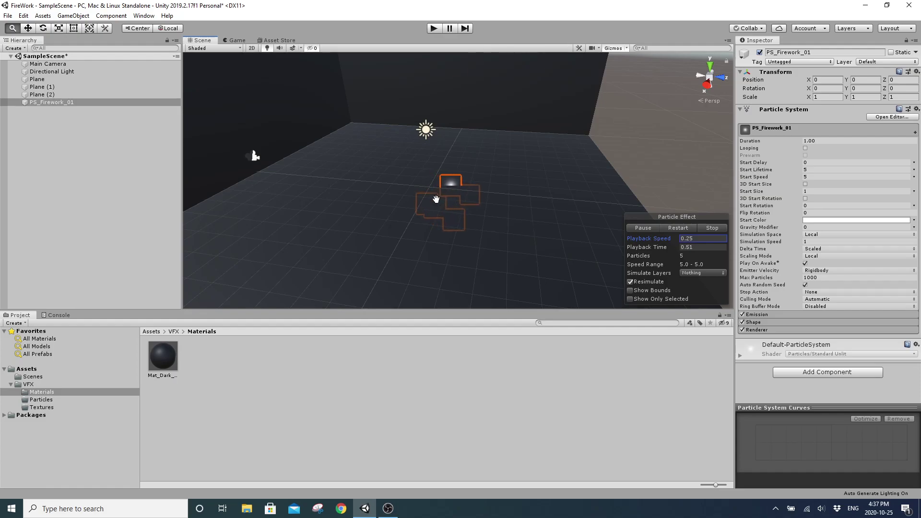
alt+drag(499, 232, 511, 212)
key(a)
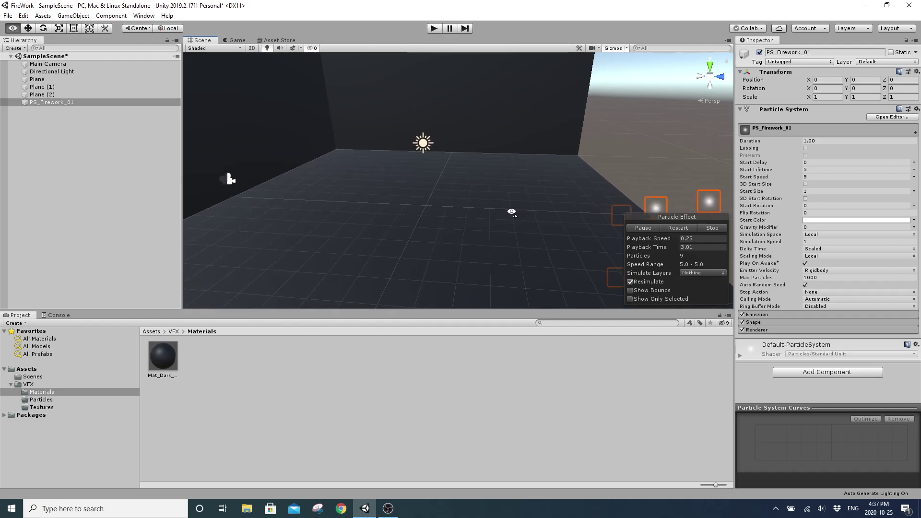
key(d)
mouse_move(511, 211)
right_down()
mouse_move(562, 210)
mouse_move(469, 214)
mouse_move(507, 211)
right_up()
key(s)
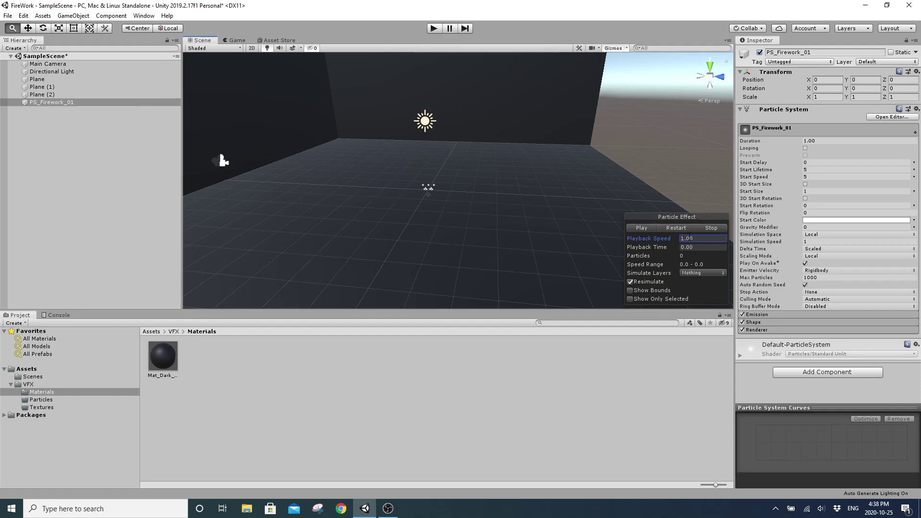
right_drag(460, 198, 476, 197)
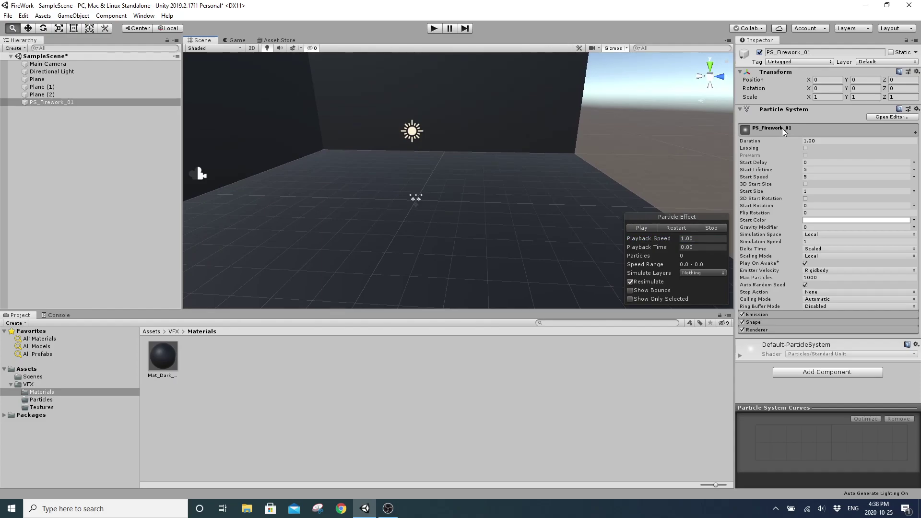
Step: Disable the Emission, Shape and Renderer modules of PS_Firework_01 and add a child Particle System under it
click(784, 130)
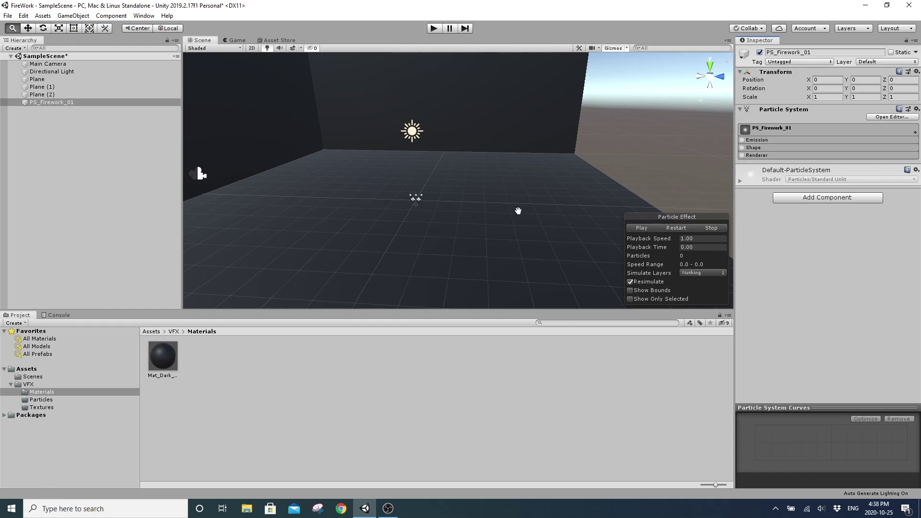
right_click(64, 104)
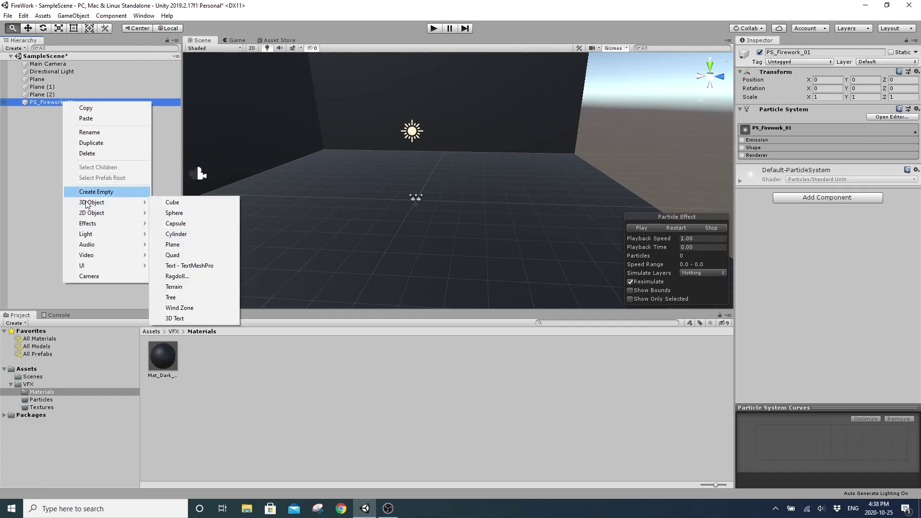
mouse_move(94, 224)
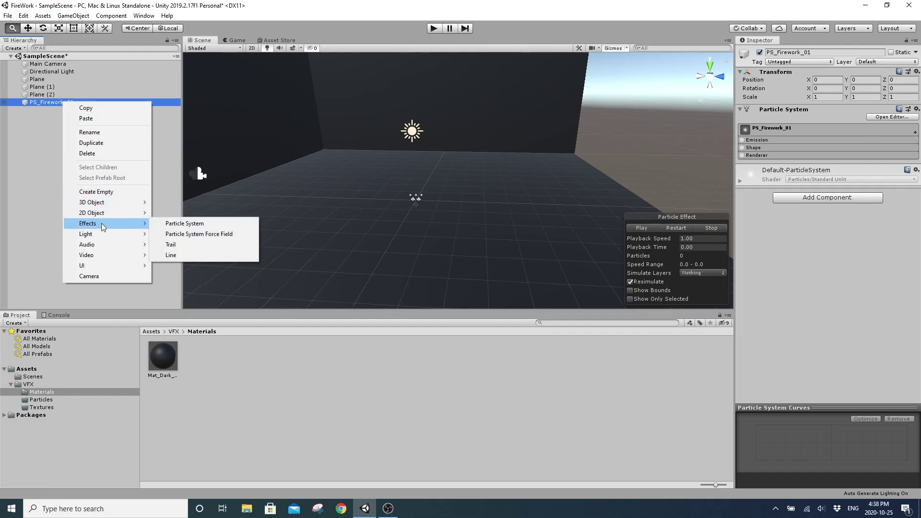
click(41, 88)
click(44, 103)
right_click(61, 105)
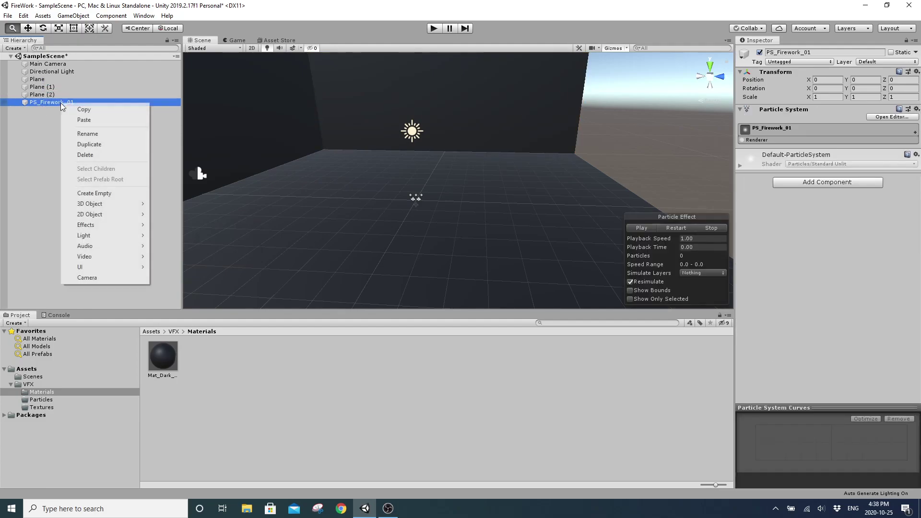
mouse_move(97, 229)
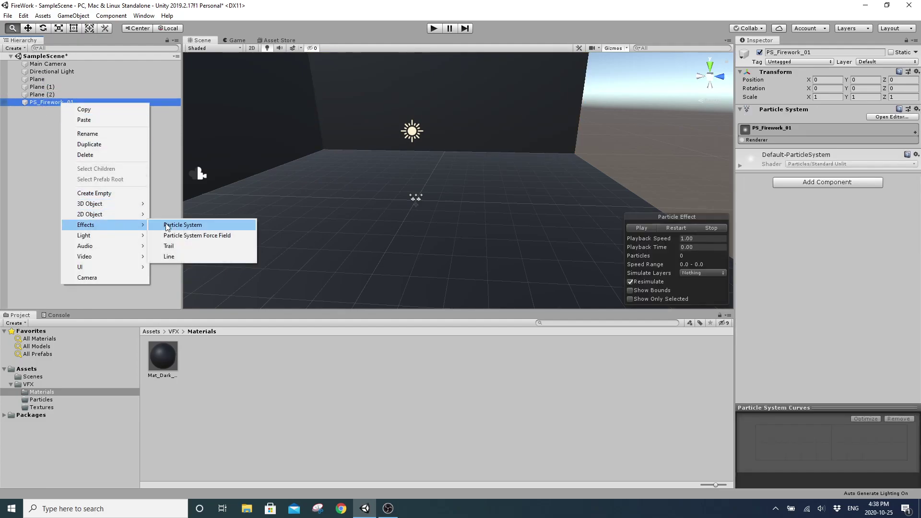
click(197, 224)
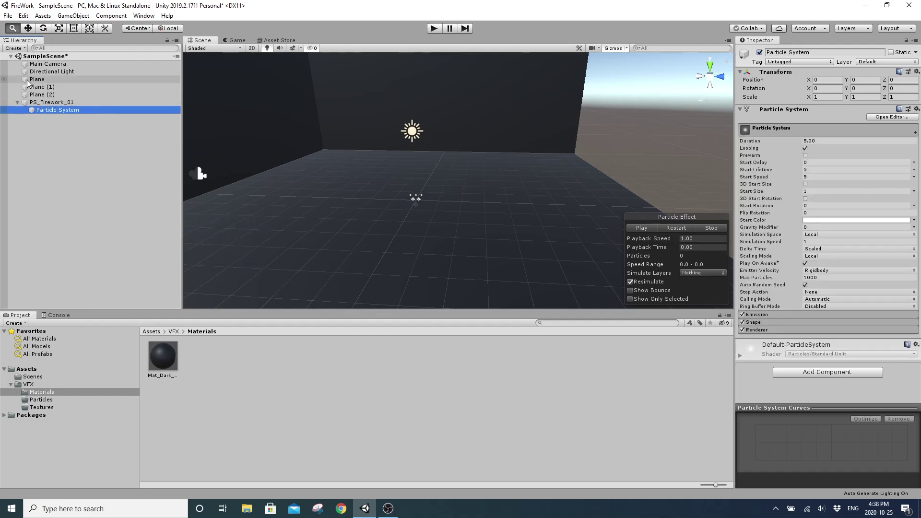
Step: Play the child Particle System's effect and examine how its particles are emitted in the scene
click(664, 229)
right_drag(451, 216, 456, 197)
key(q)
key(e)
key(e)
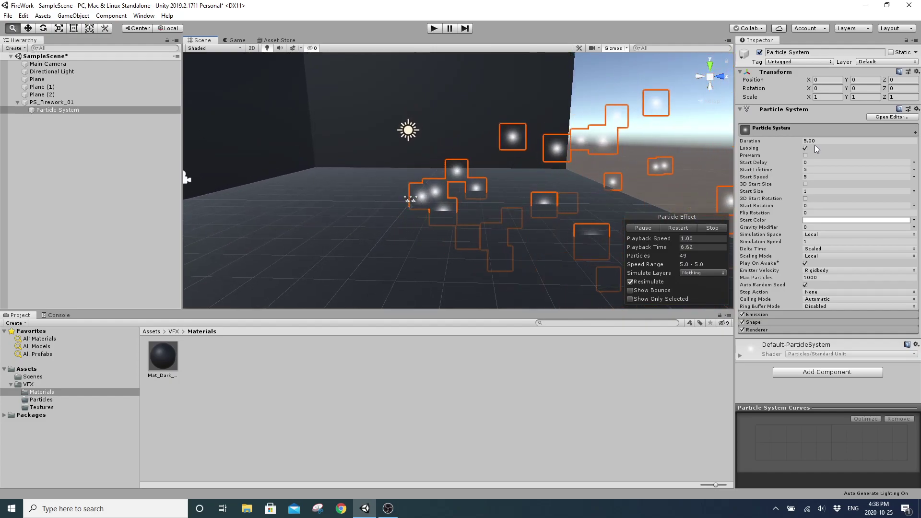
Step: Try a Start Delay of 1 on the child Particle System in a replay and reset it to 0
click(752, 141)
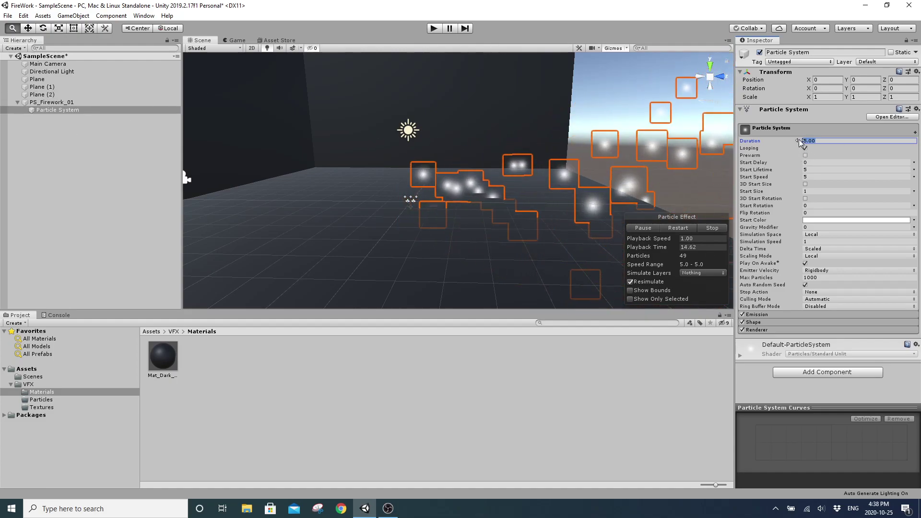
click(816, 163)
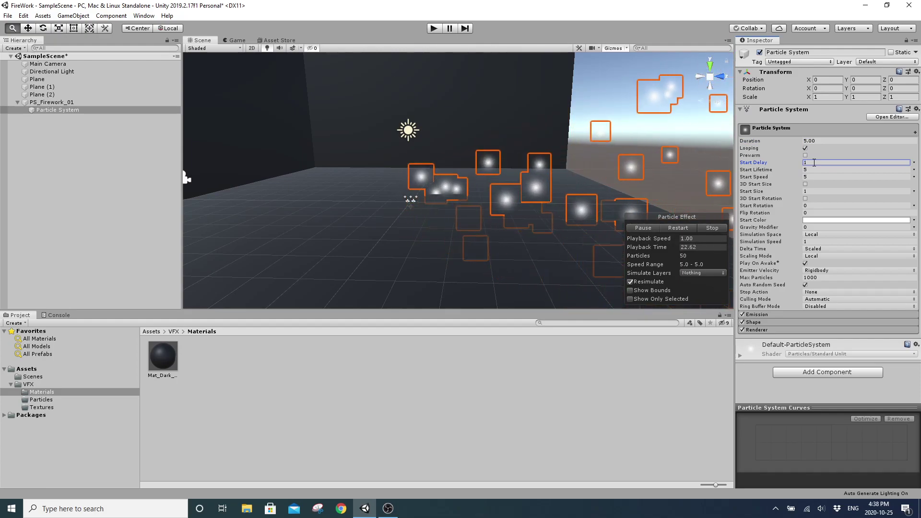
click(674, 229)
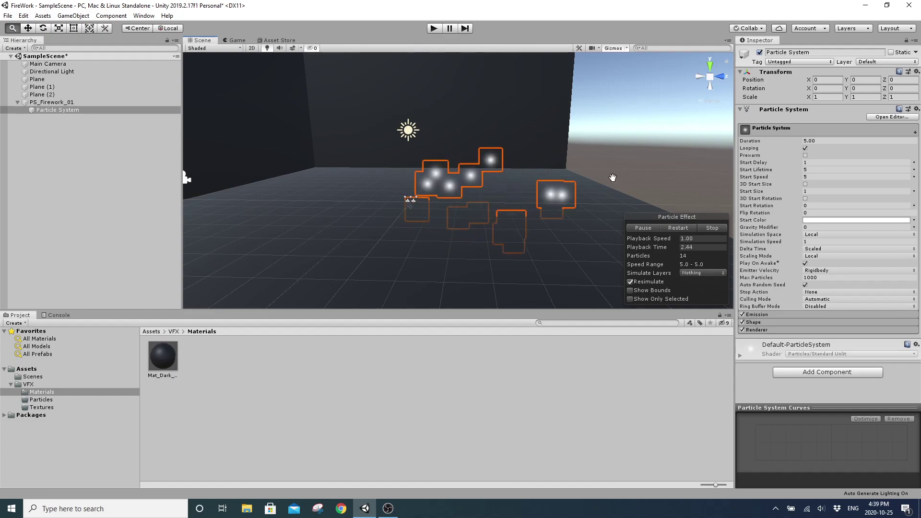
drag(783, 163, 766, 164)
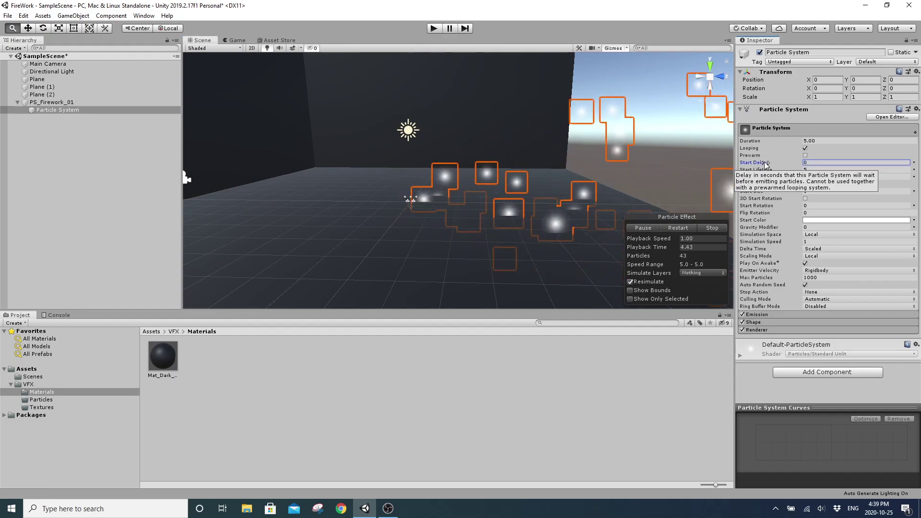
Step: Set the child Particle System's Start Lifetime to 1
alt+drag(614, 161, 506, 188)
alt+right_drag(505, 188, 222, 191)
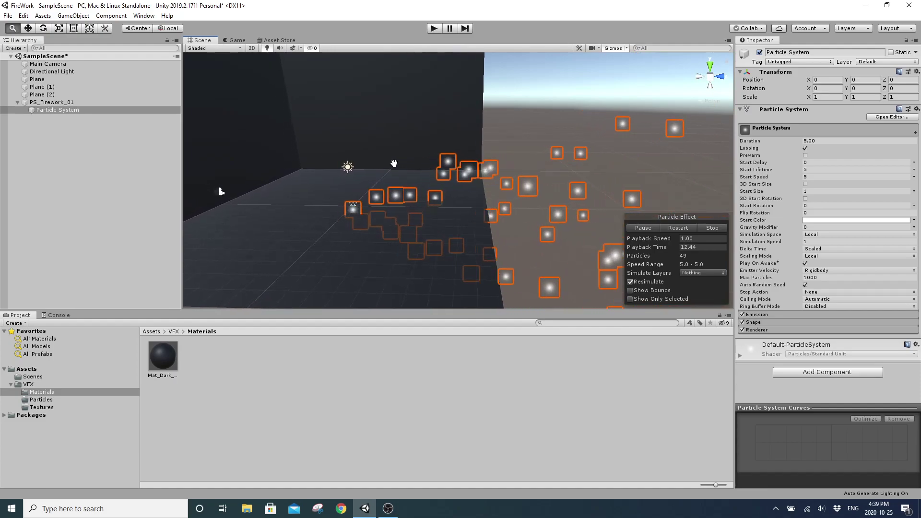
click(813, 170)
text(1)
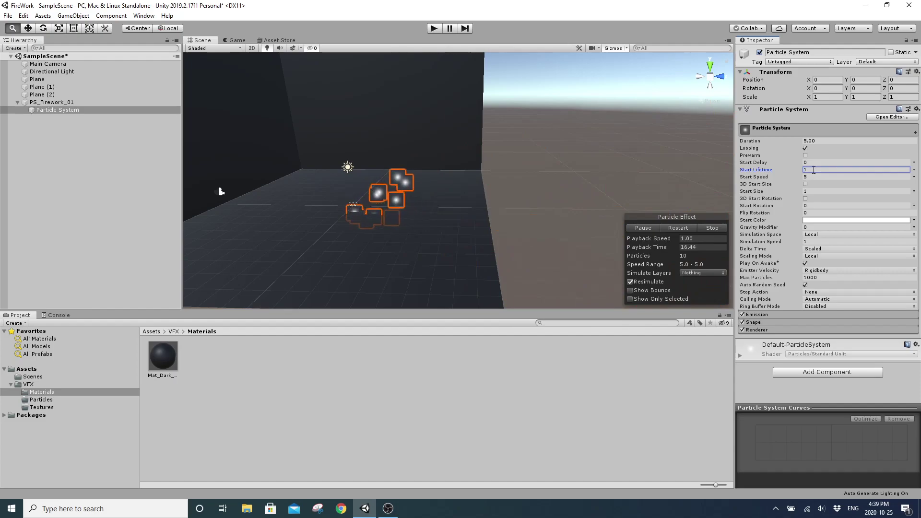
right_drag(439, 225, 490, 208)
key(w)
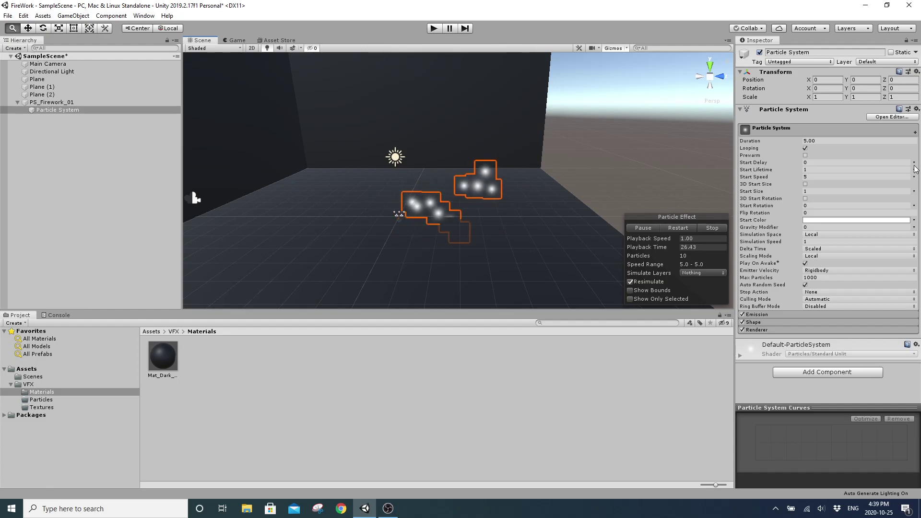
Step: Switch the child system's Start Lifetime to Random Between Two Constants, with the values 5 and 1
click(824, 168)
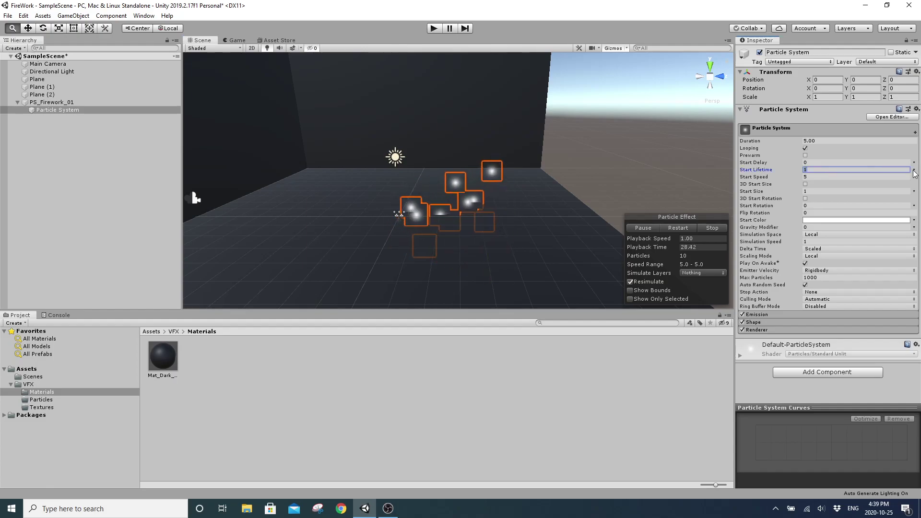
click(914, 170)
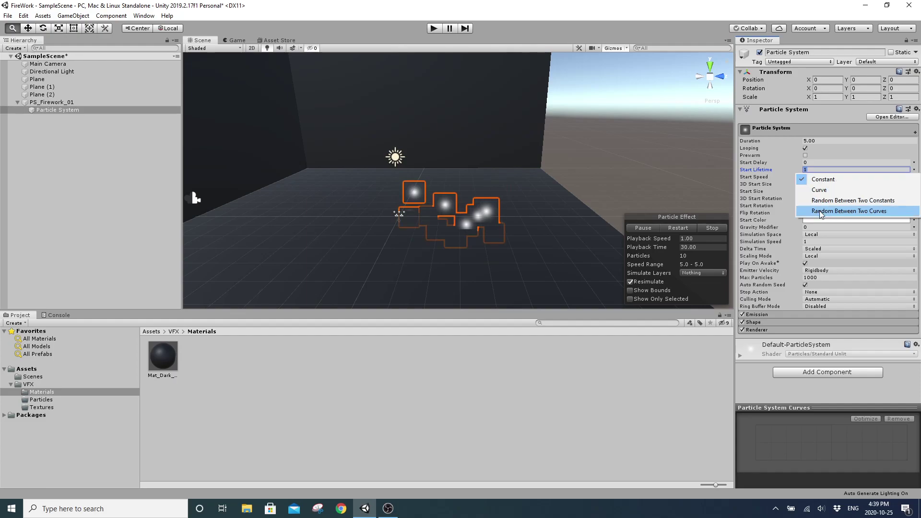
click(851, 201)
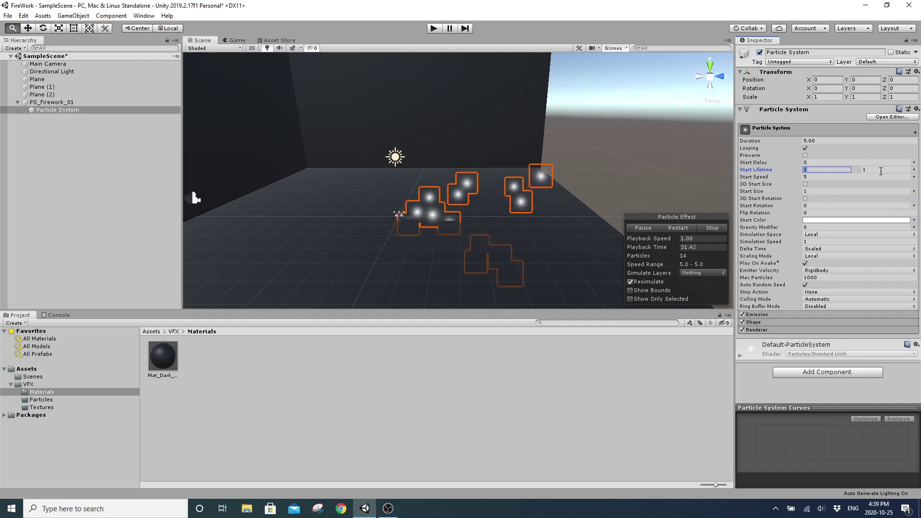
drag(816, 170, 778, 170)
right_drag(591, 169, 582, 176)
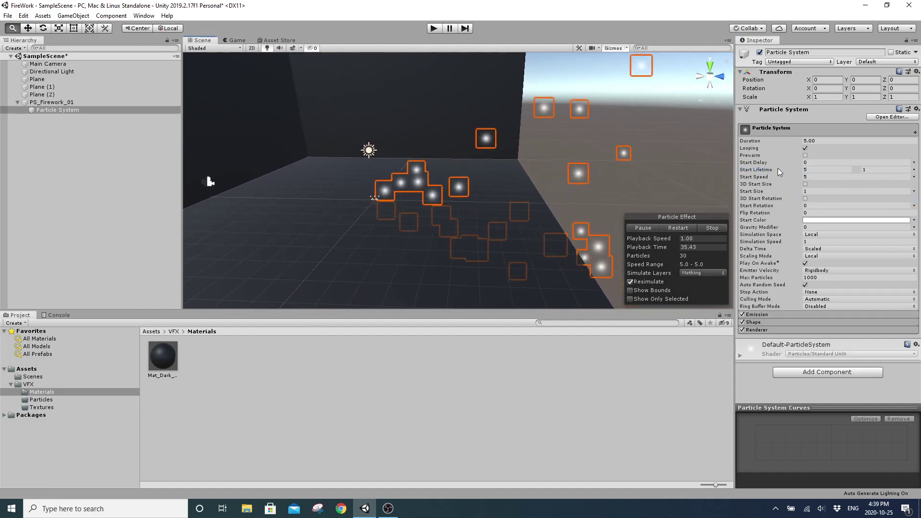
Step: Set the first Start Lifetime constant to 0.5, keeping 1 as the second
click(880, 171)
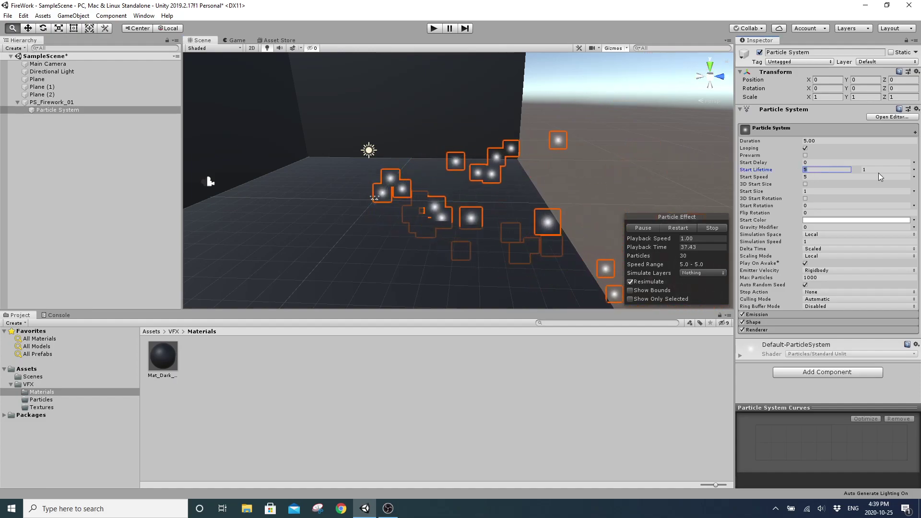
click(819, 170)
text(.5)
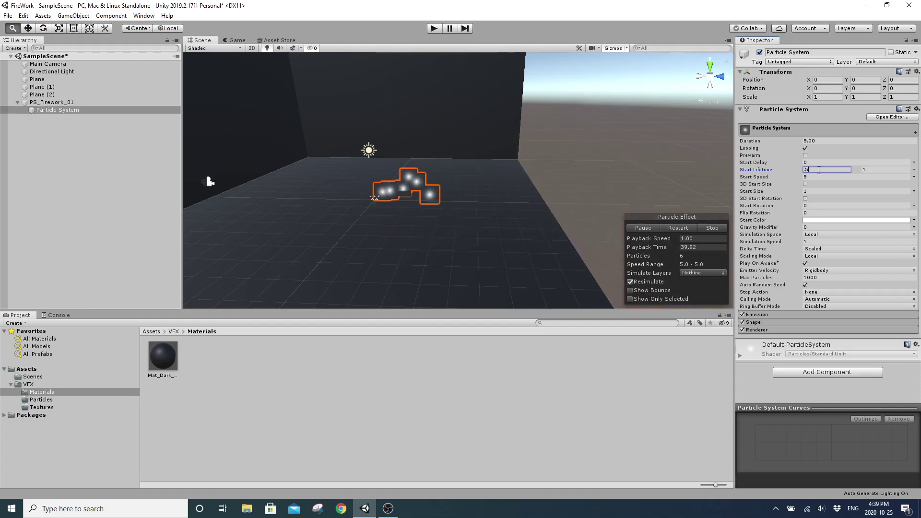
key(Return)
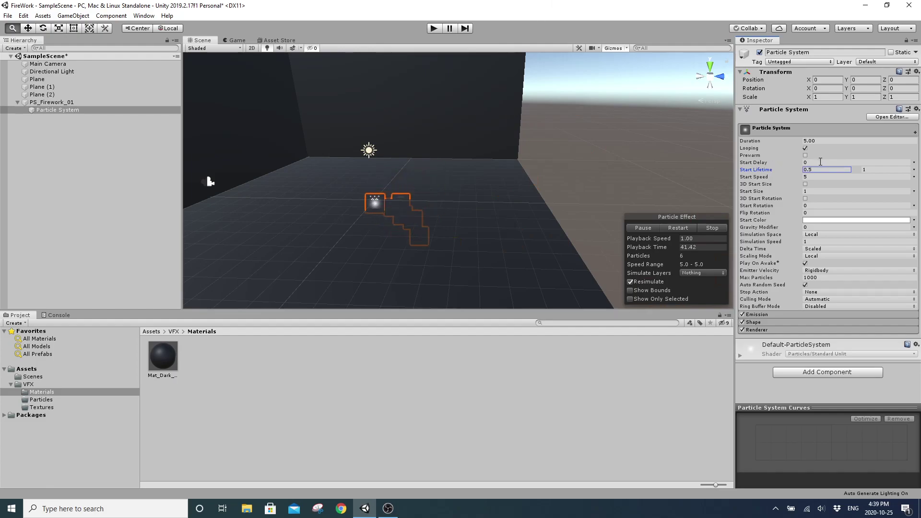
Step: Lower the first Start Lifetime constant to 0.0001 and examine the varied particle lifetimes
alt+middle_drag(528, 230, 582, 199)
alt+right_drag(582, 200, 639, 185)
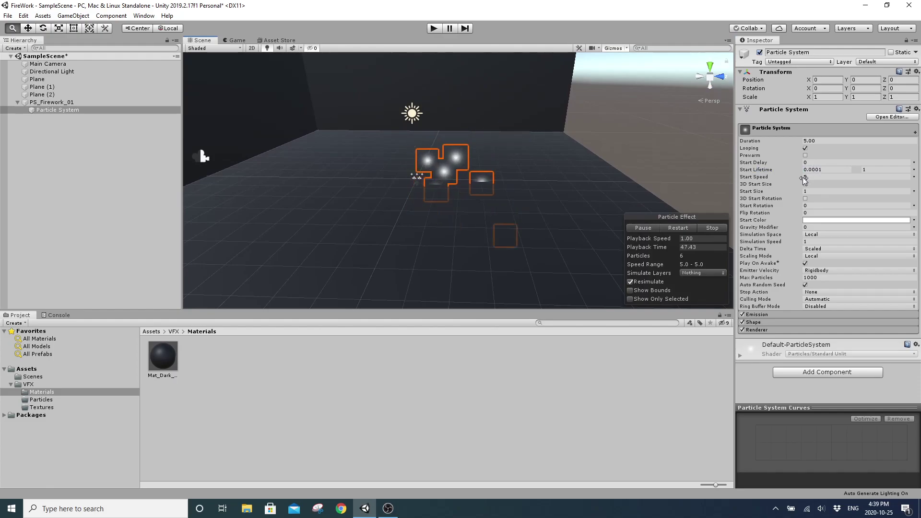
alt+middle_drag(423, 193, 452, 194)
alt+right_drag(451, 194, 442, 208)
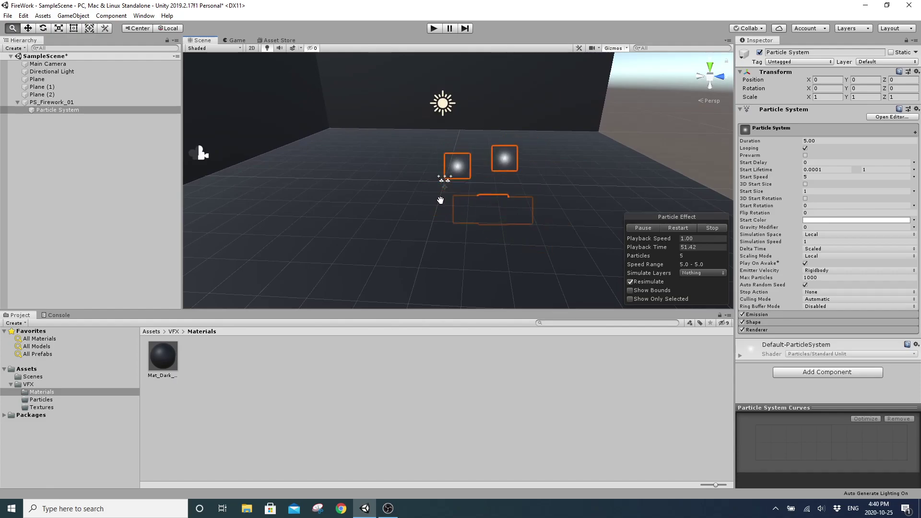
right_drag(474, 222, 475, 214)
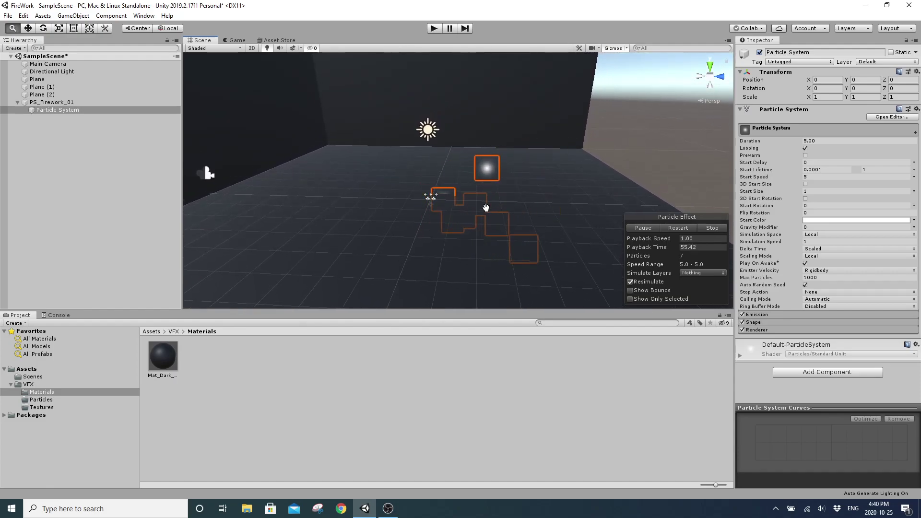
Step: Return the child Particle System's Start Lifetime to a Constant value of 1
click(826, 170)
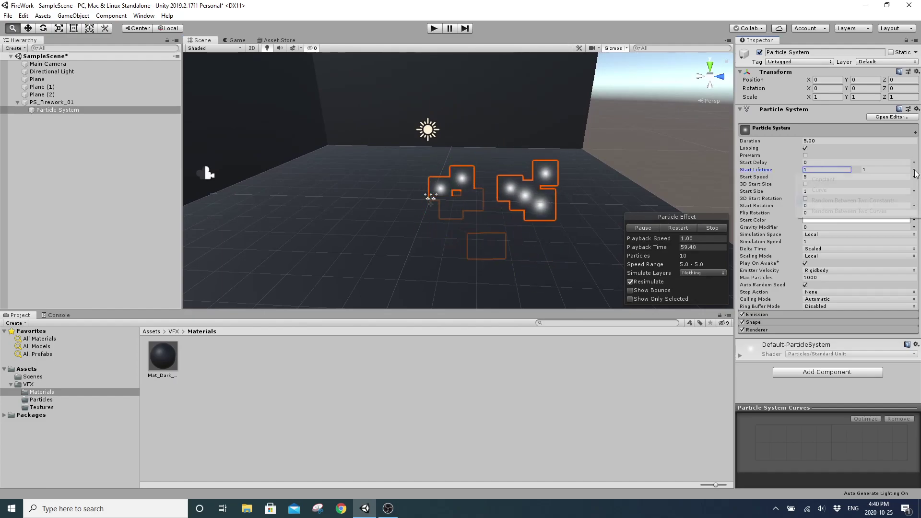
click(820, 179)
Step: Switch the child system's Start Speed to Random Between Two Constants, with the values 10 and 2
click(818, 178)
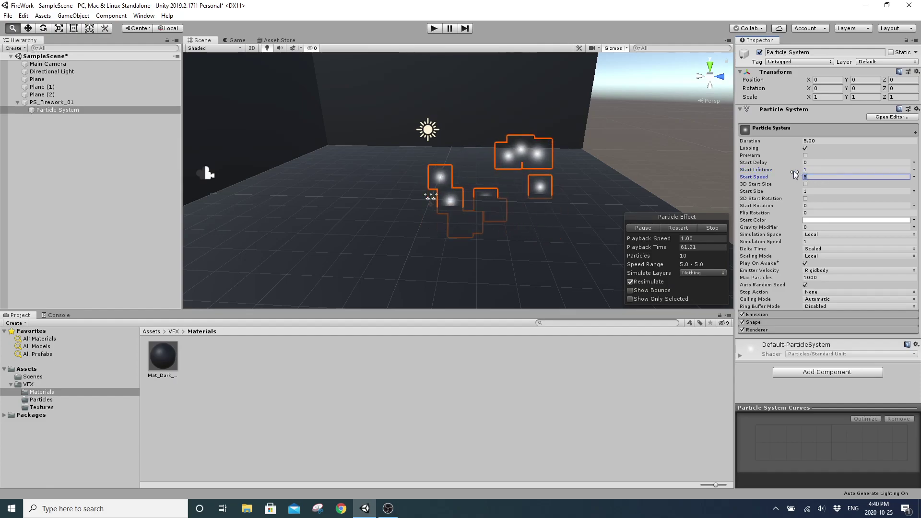
click(915, 175)
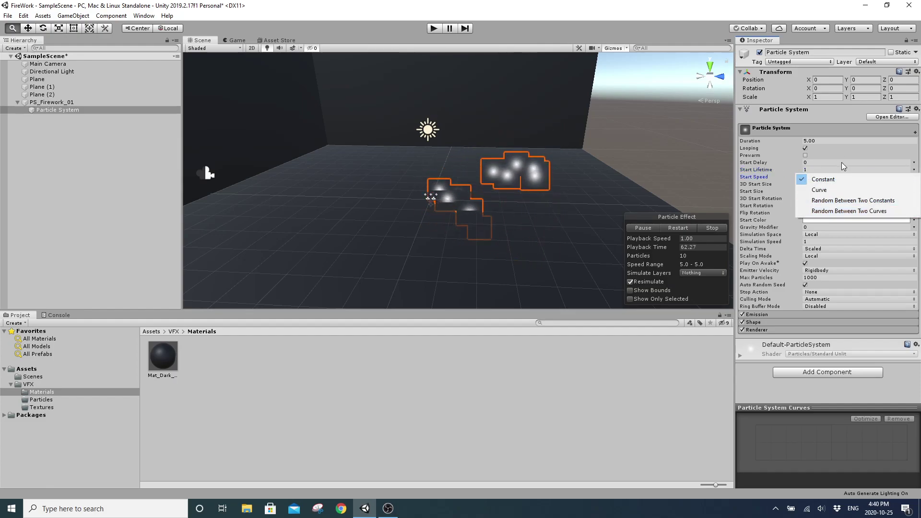
click(820, 177)
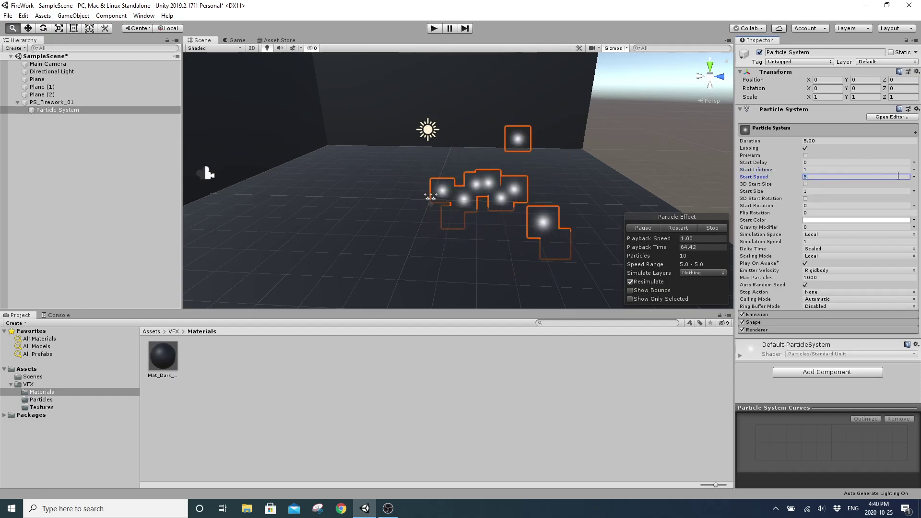
click(915, 178)
click(844, 207)
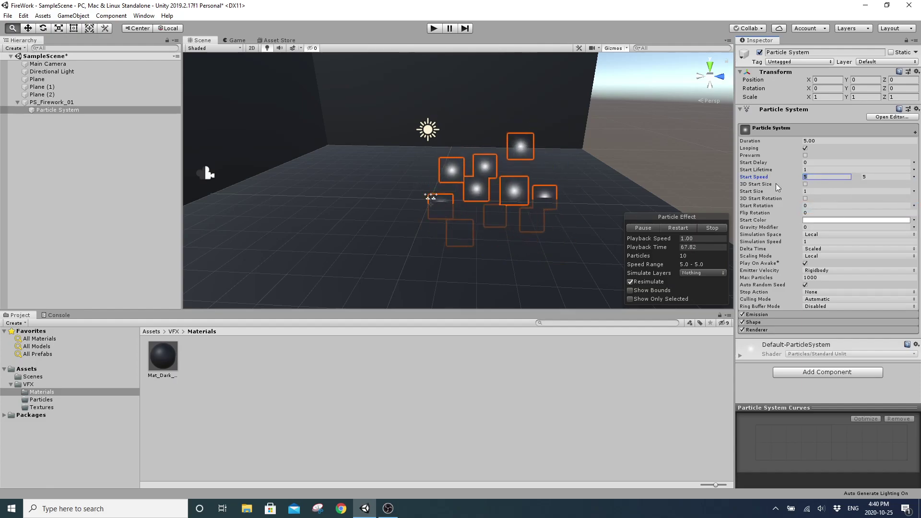
text(10)
key(Tab)
right_drag(487, 209, 487, 210)
Step: Raise the parent PS_Firework_01 above the floor to a Y position of about 5.35
click(63, 102)
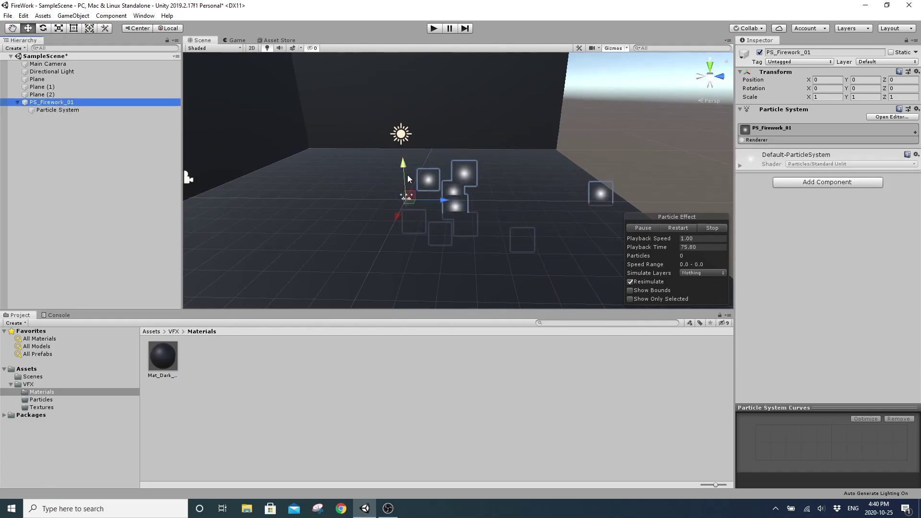
drag(404, 167, 401, 41)
right_drag(465, 204, 441, 208)
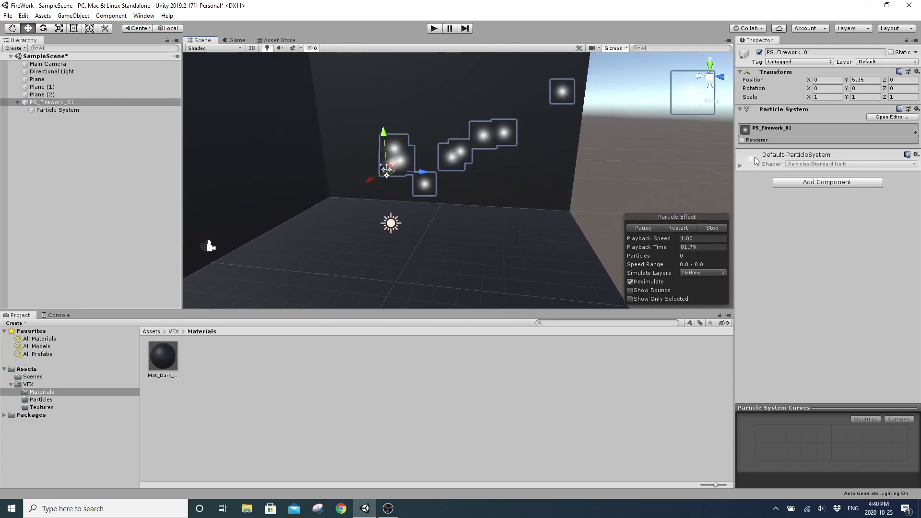
Step: Set the child Particle System's Start Size to Random Between Two Constants, with the values 0.1 and 1
click(57, 110)
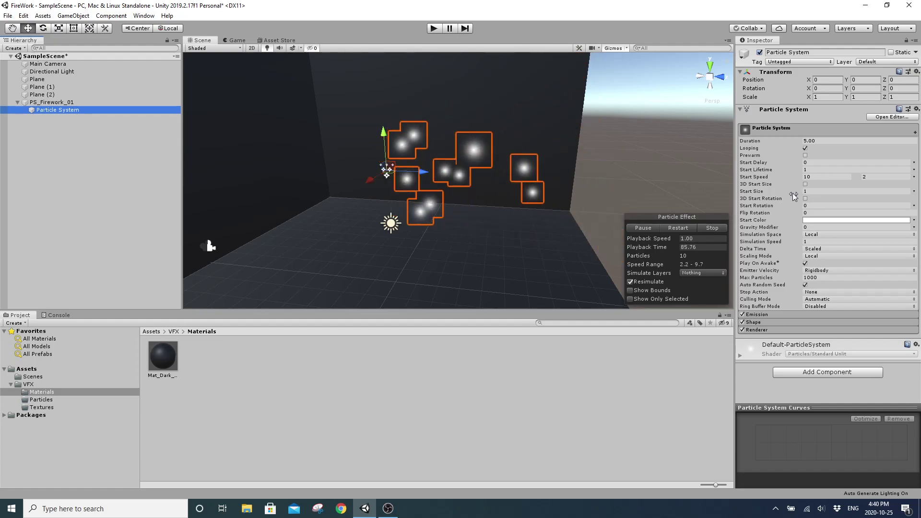
click(914, 191)
click(853, 222)
click(769, 192)
text(0.1)
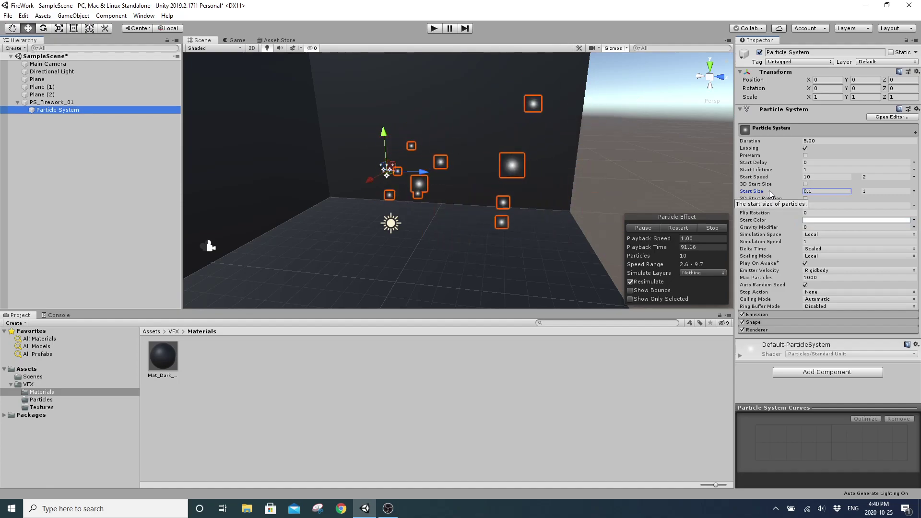
right_drag(512, 191, 530, 200)
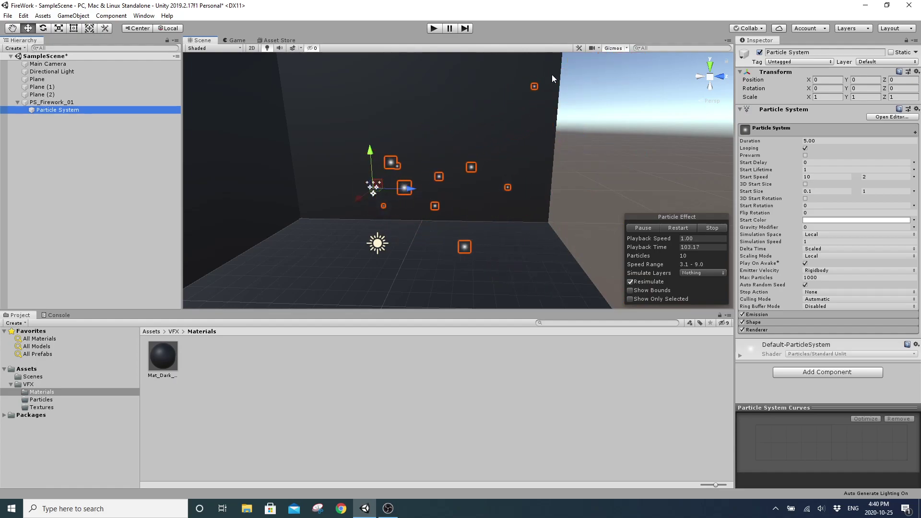
Step: Disable the Selection Outline gizmo in the Scene view and examine the particles without their orange outlines
click(626, 48)
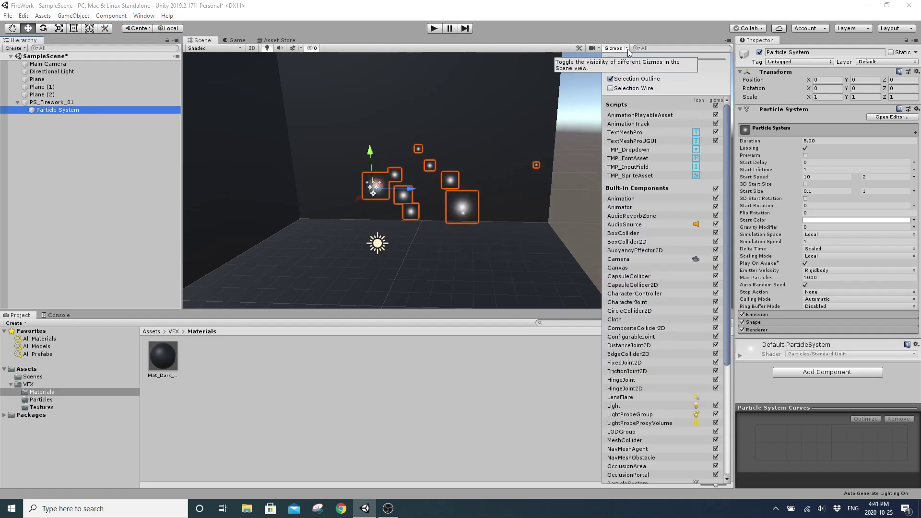
click(610, 78)
alt+drag(567, 113, 510, 144)
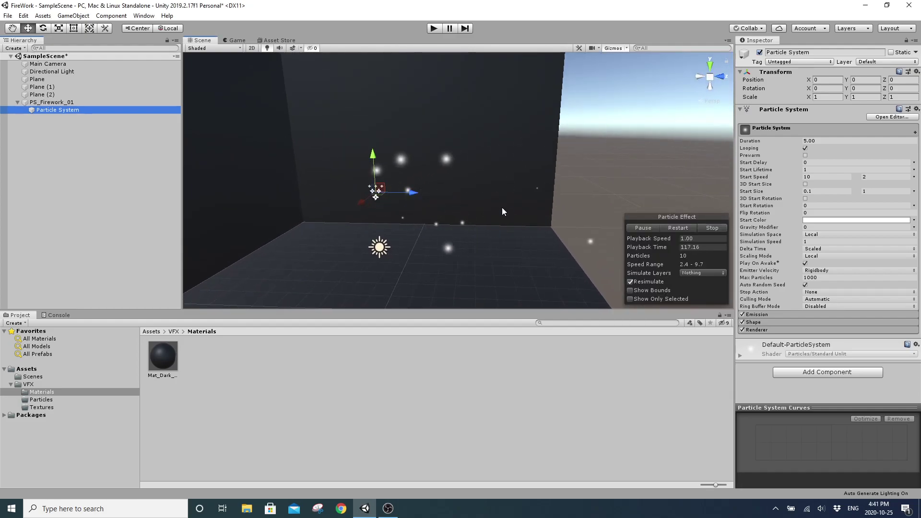
alt+drag(494, 182, 412, 217)
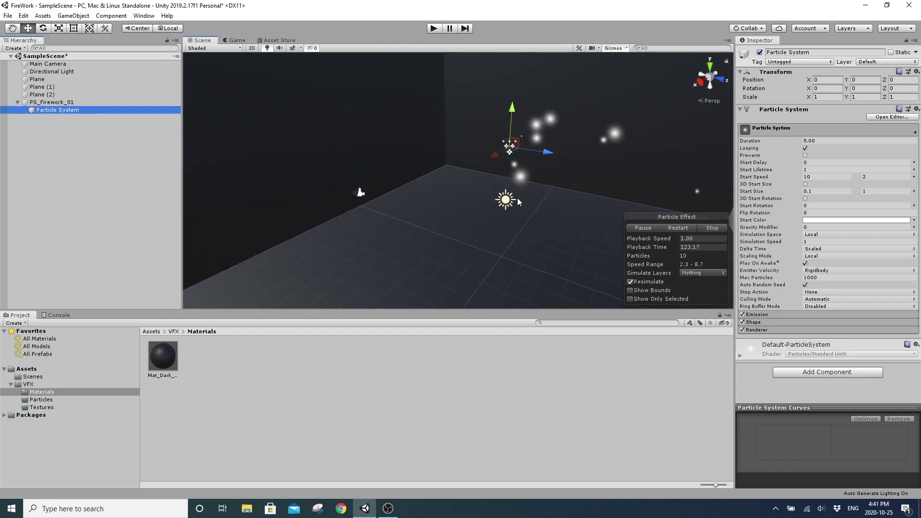
alt+drag(497, 214, 551, 203)
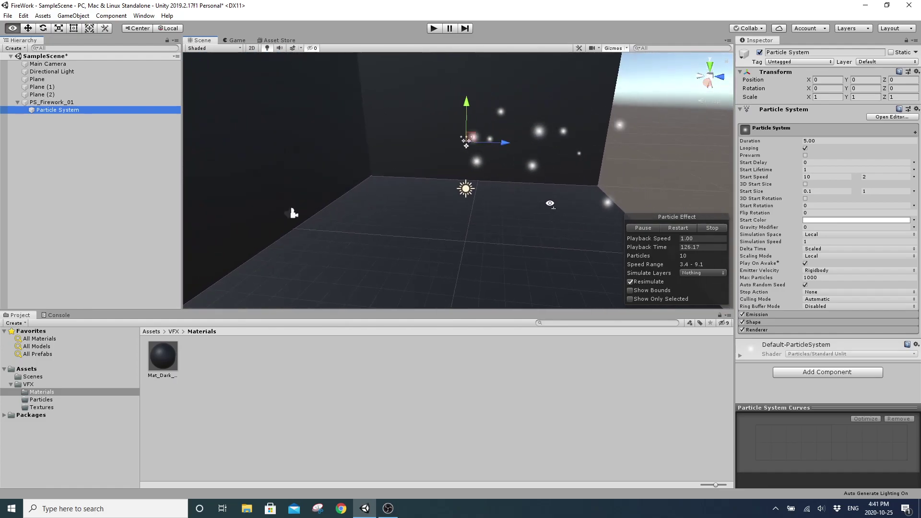
Step: Turn off the Scene view gizmos, check the Game view briefly, and return to the Scene view
click(613, 48)
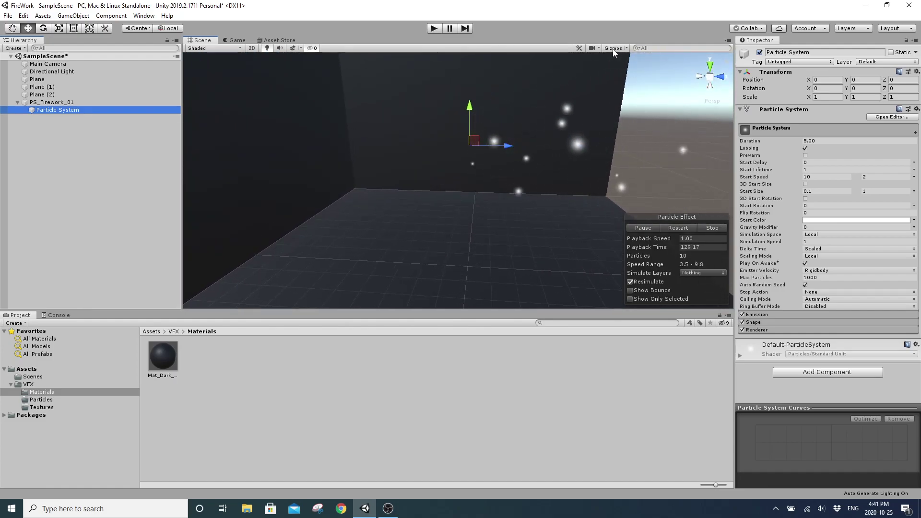
right_drag(505, 189, 485, 190)
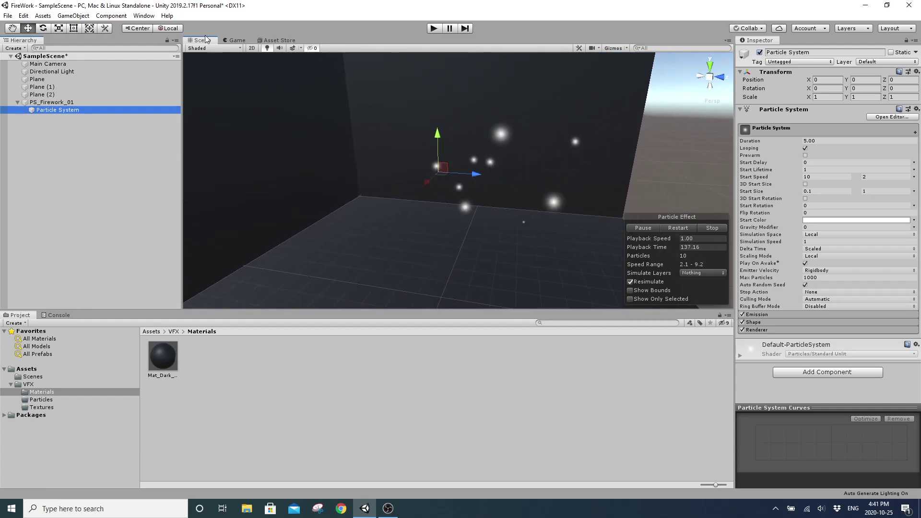
click(234, 40)
click(193, 42)
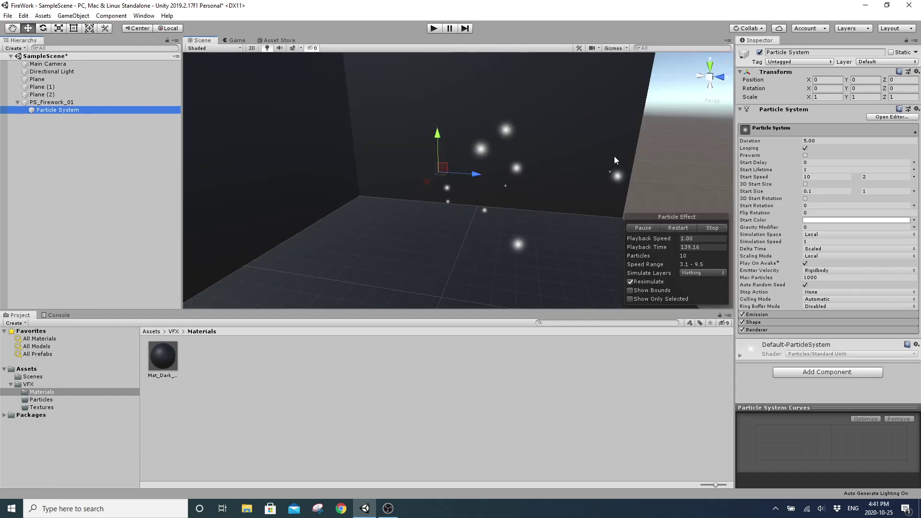
mouse_move(537, 201)
right_down()
mouse_move(504, 203)
mouse_move(525, 203)
right_up()
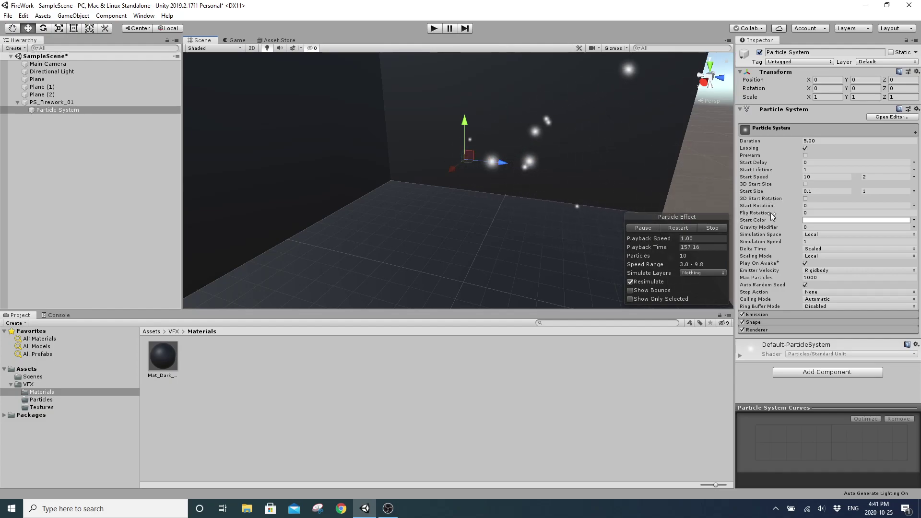
Step: Try out the Start Color picker on the child system's particles, ending on white FFFFFF
click(831, 221)
mouse_move(80, 80)
mouse_down()
mouse_move(139, 56)
mouse_move(96, 139)
mouse_move(9, 24)
mouse_move(222, 47)
mouse_move(28, 19)
mouse_up()
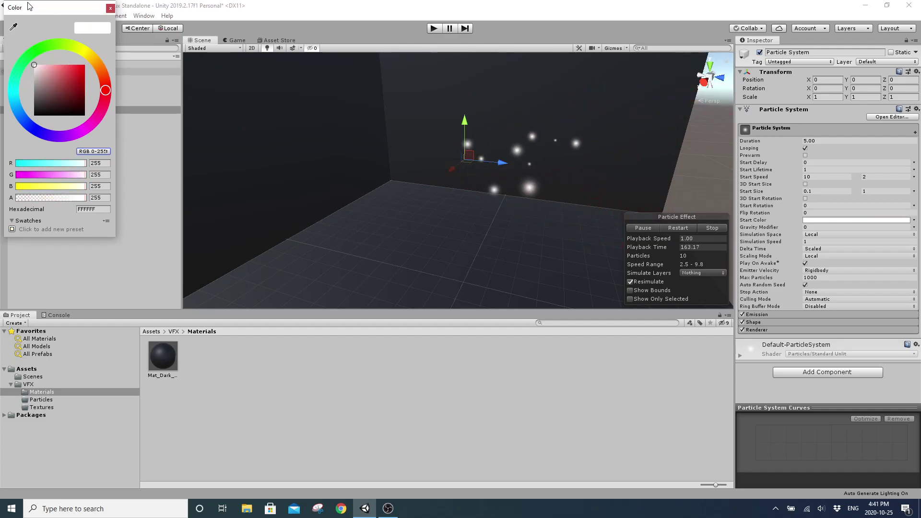
click(110, 9)
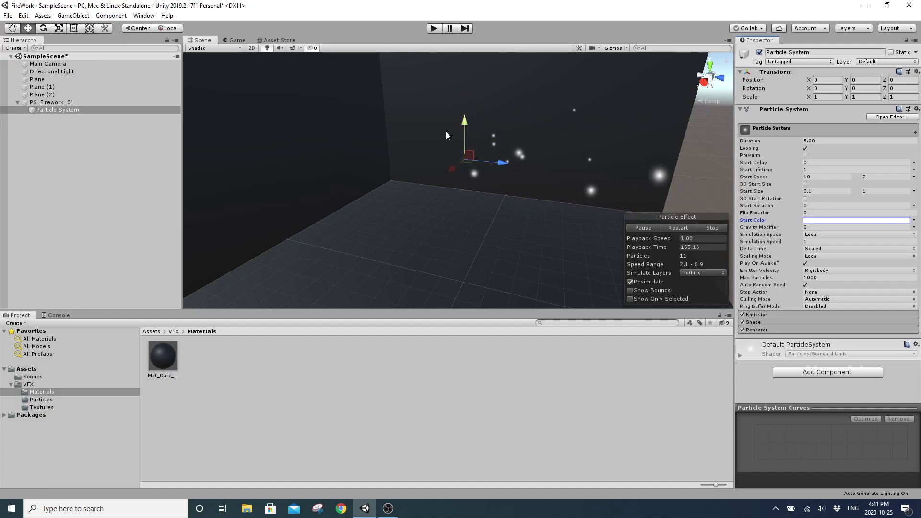
mouse_move(506, 194)
right_down()
mouse_move(527, 186)
mouse_move(492, 196)
right_up()
key(a)
key(d)
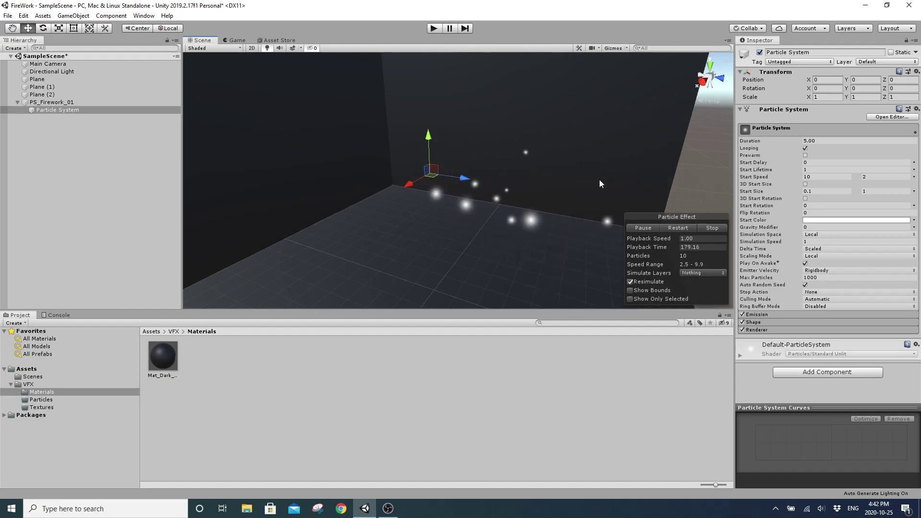
click(848, 220)
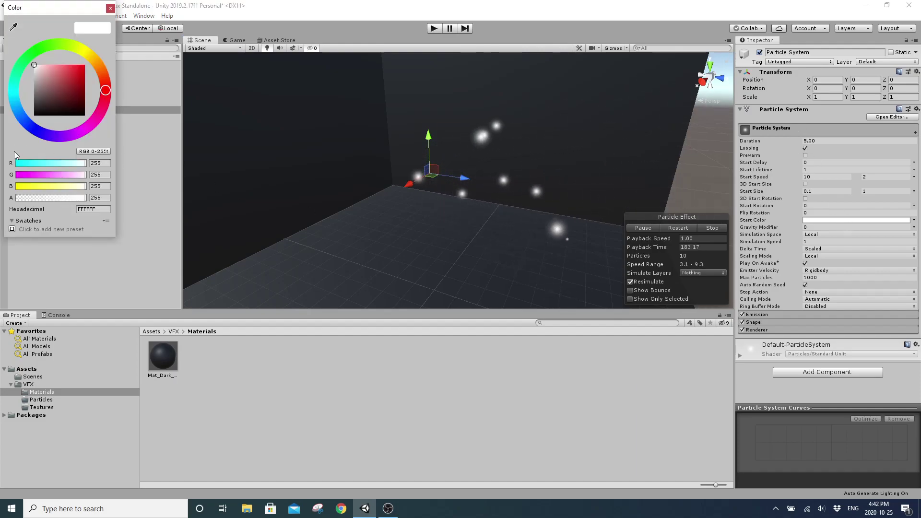
drag(50, 91, 2, 36)
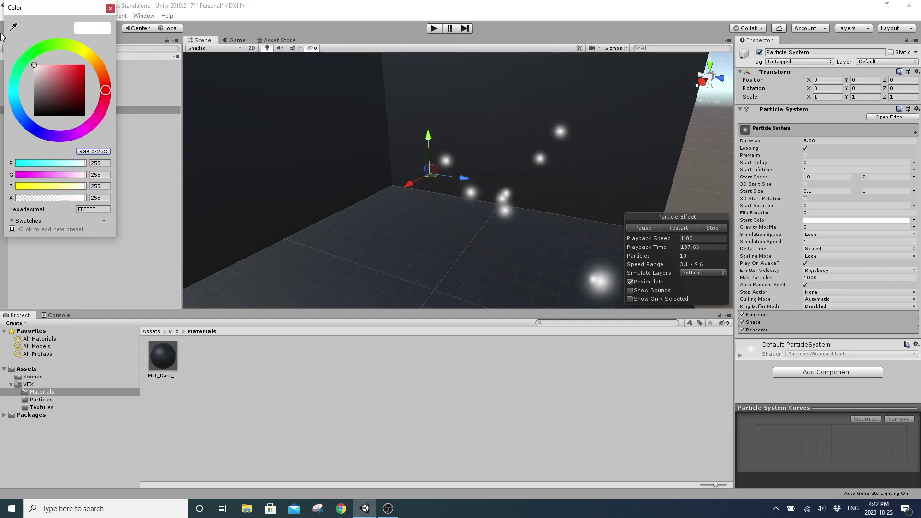
click(111, 9)
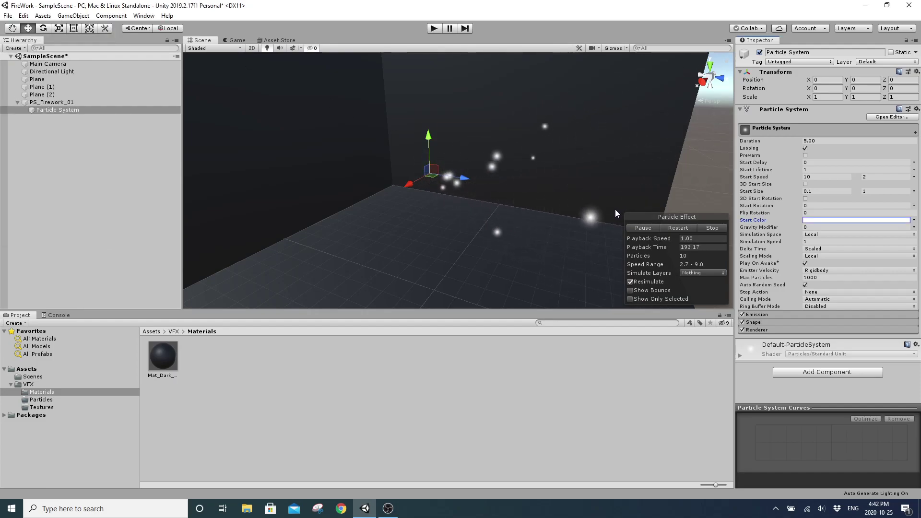
Step: Switch the child system's Start Color to Random Between Two Colors and set the second color to red FF0000
click(914, 220)
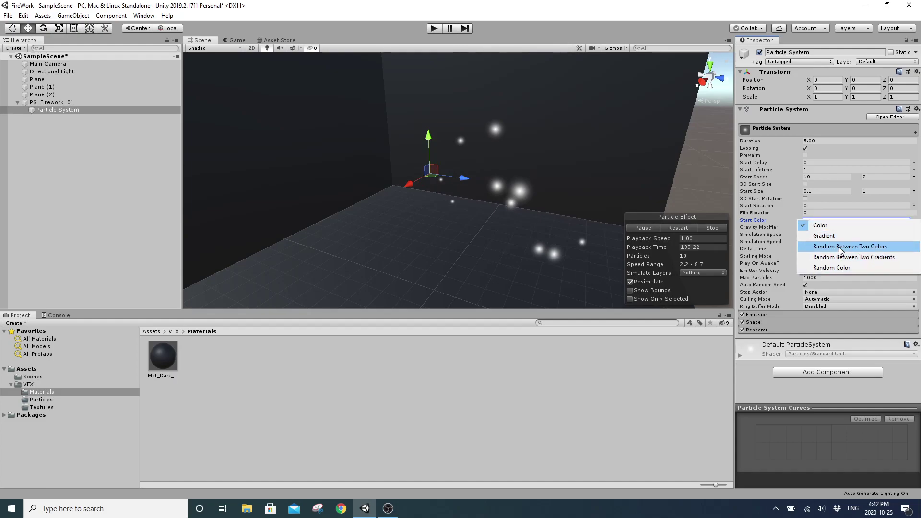
click(824, 247)
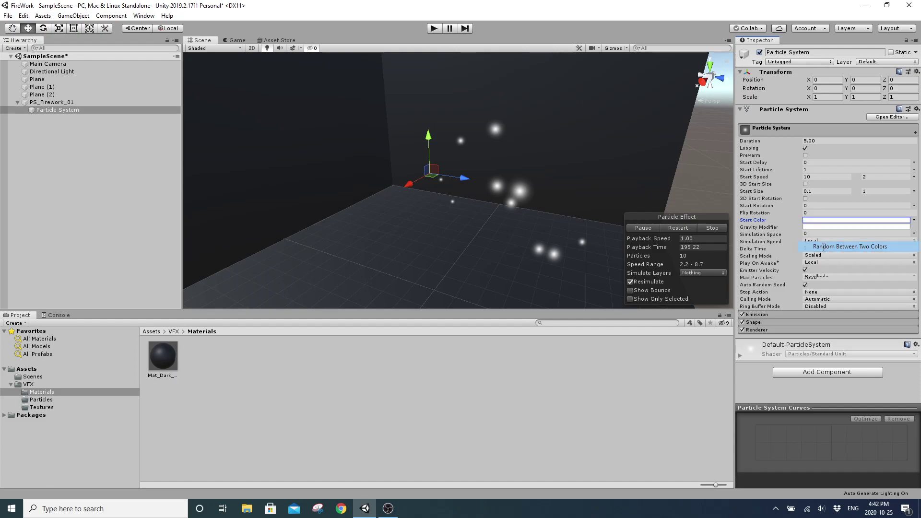
click(817, 227)
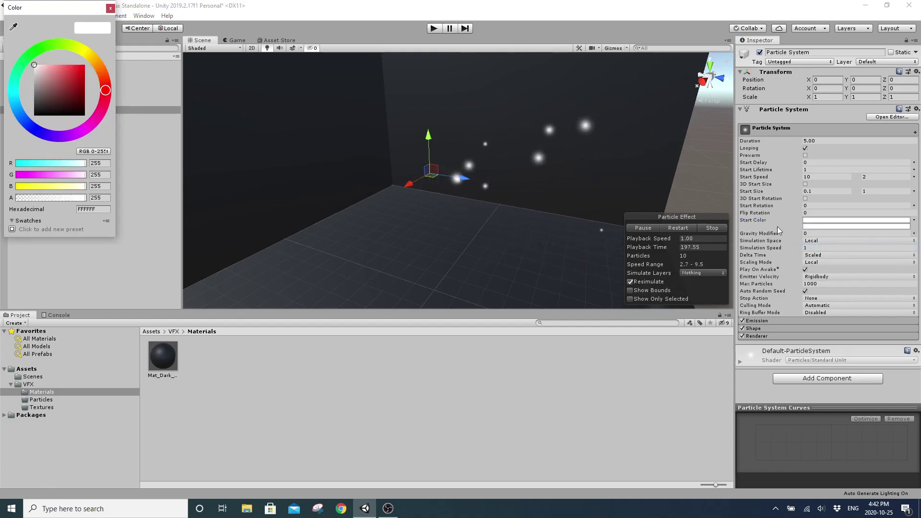
drag(60, 86, 135, 30)
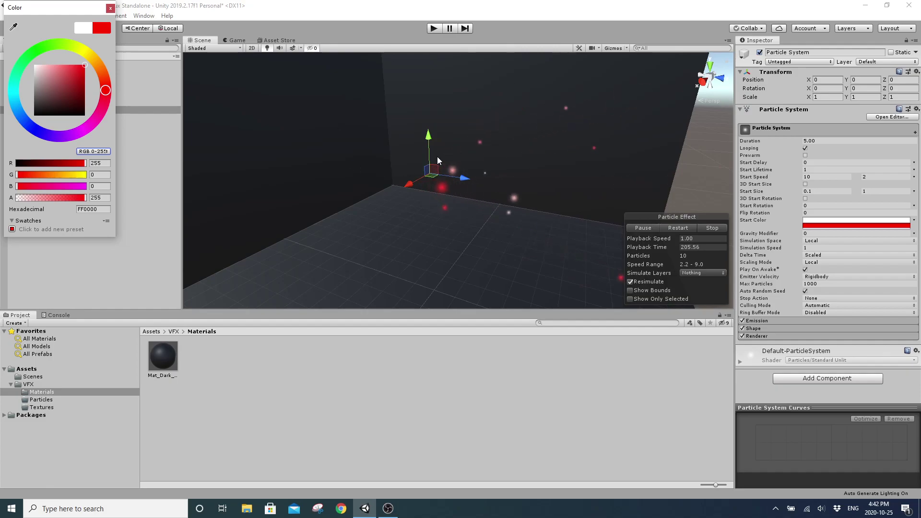
Step: Set the first of the two random Start Color values to green 18FF00
click(825, 220)
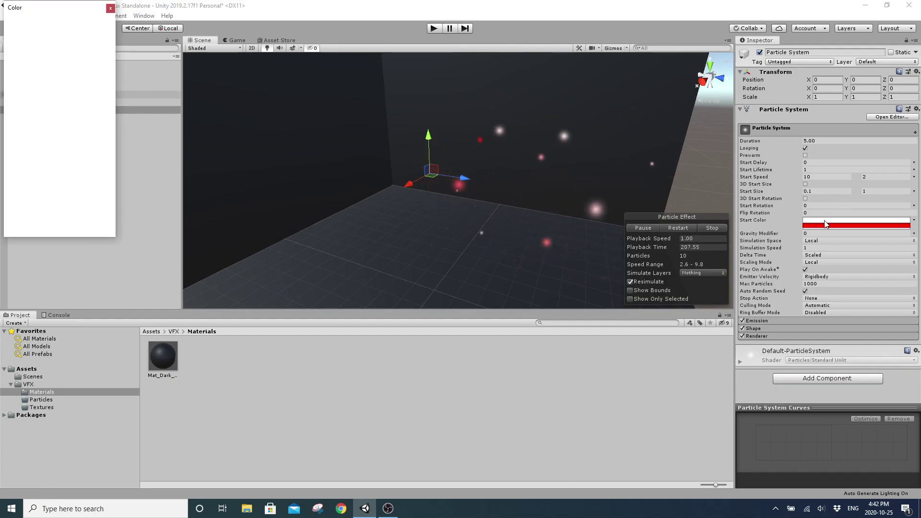
click(40, 45)
drag(59, 88, 85, 65)
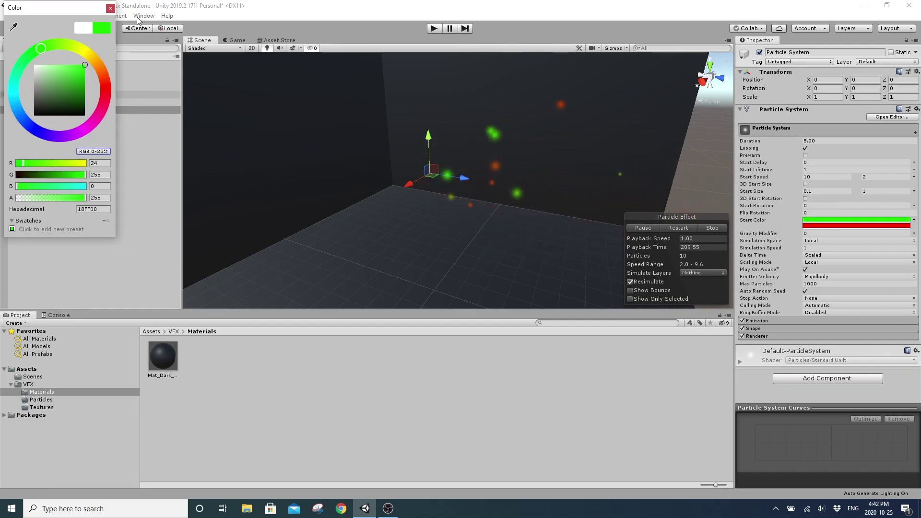
click(110, 8)
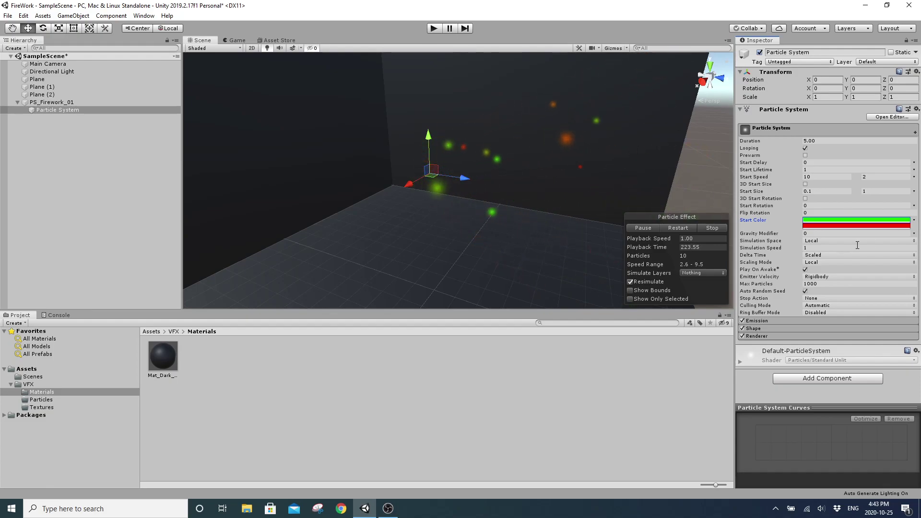
Step: Switch the child system's Start Color to Random Color and make the first color key of its gradient red
click(914, 220)
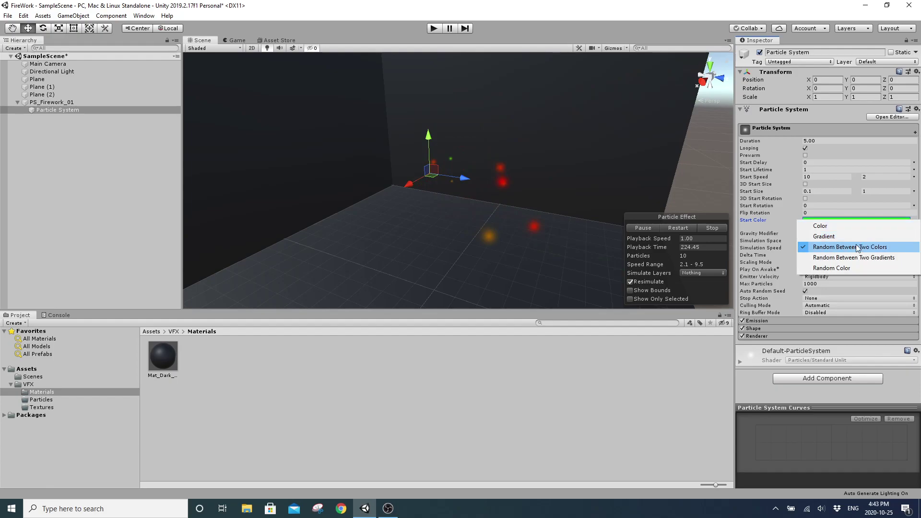
click(844, 267)
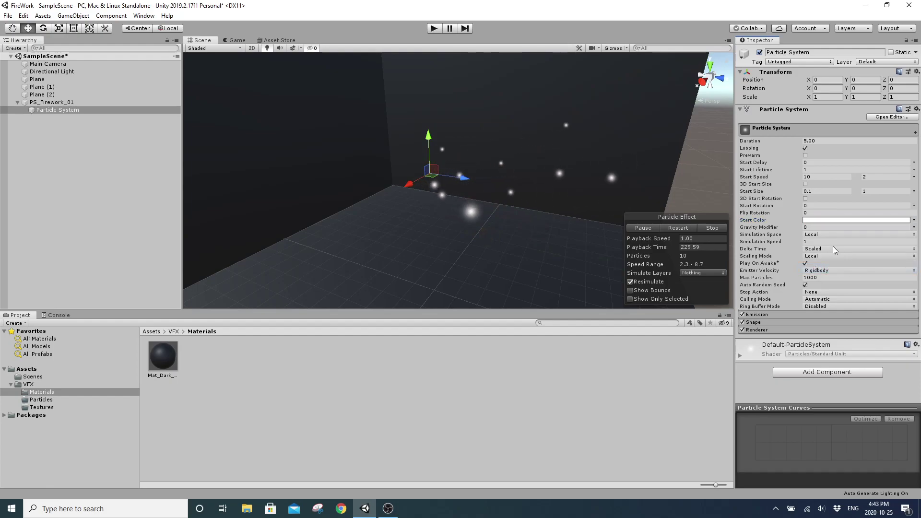
click(825, 219)
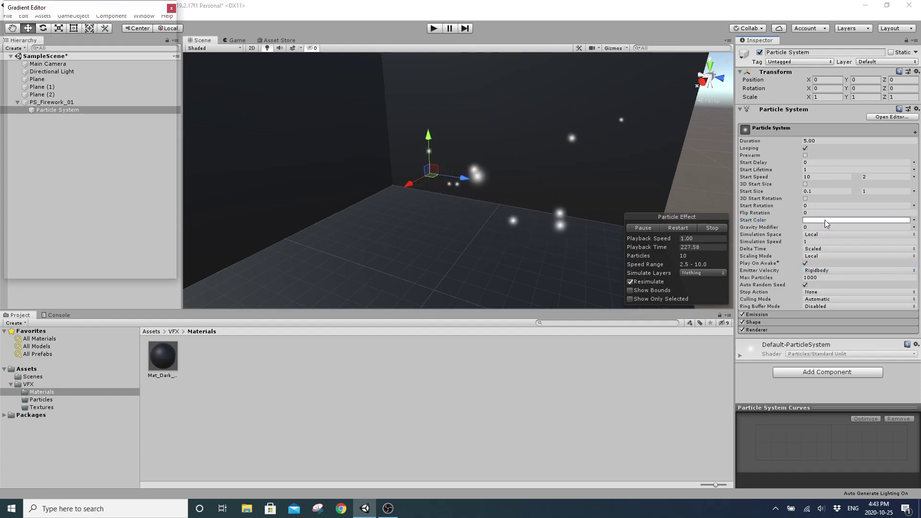
drag(85, 7, 297, 150)
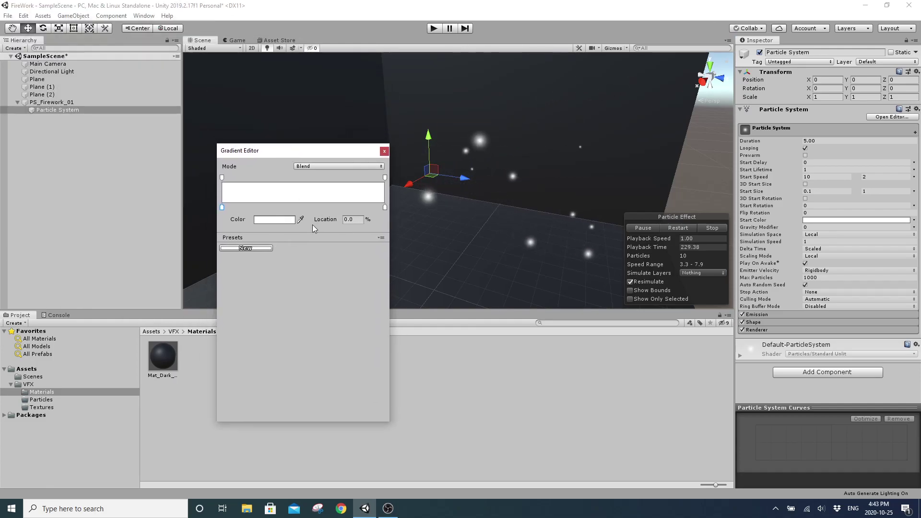
click(269, 221)
drag(63, 85, 113, 22)
Step: Add a color key at 22.9% of the Start Color gradient and set it to yellow FFF000
click(259, 208)
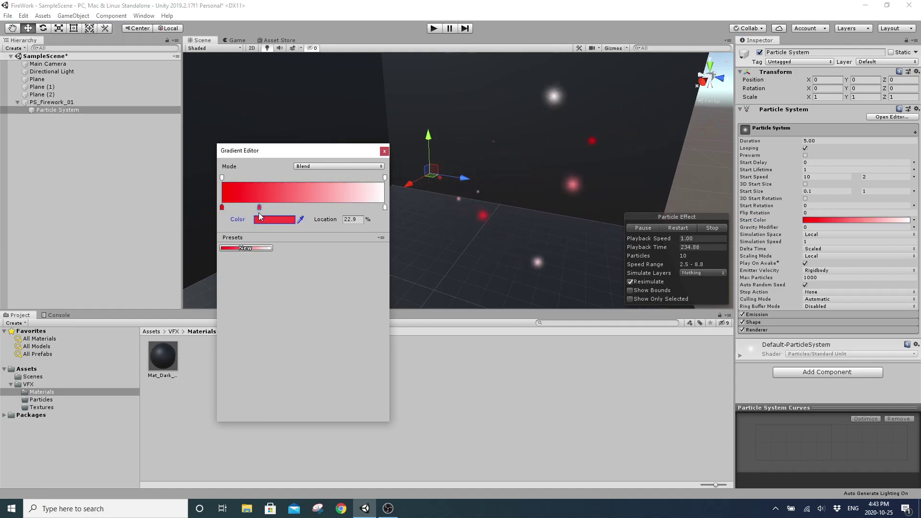
click(263, 219)
click(84, 65)
drag(95, 56, 83, 50)
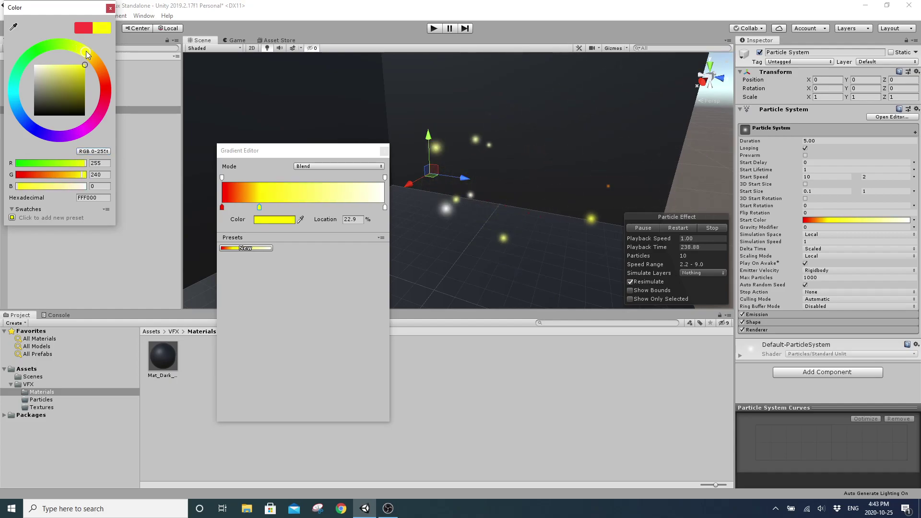
click(110, 9)
Step: Add another color key at 48.2% of the gradient and make it a saturated green
click(301, 207)
click(265, 221)
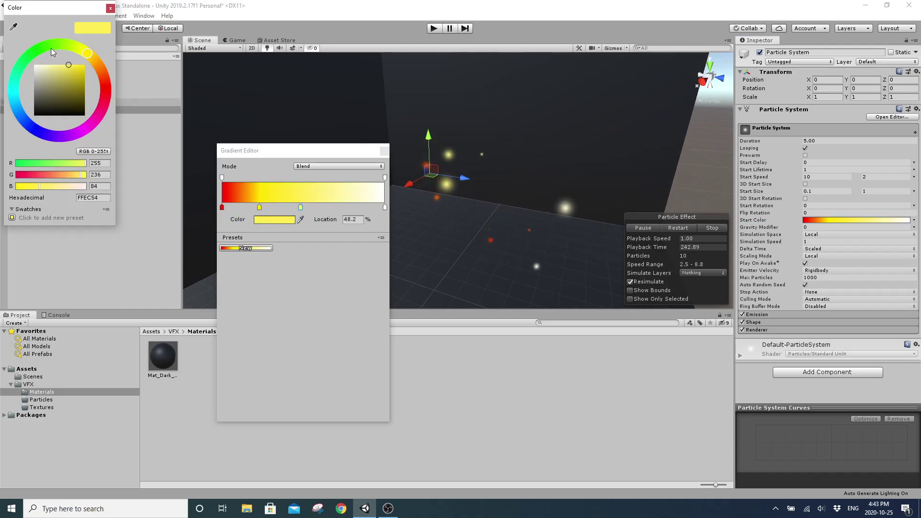
drag(53, 52, 40, 48)
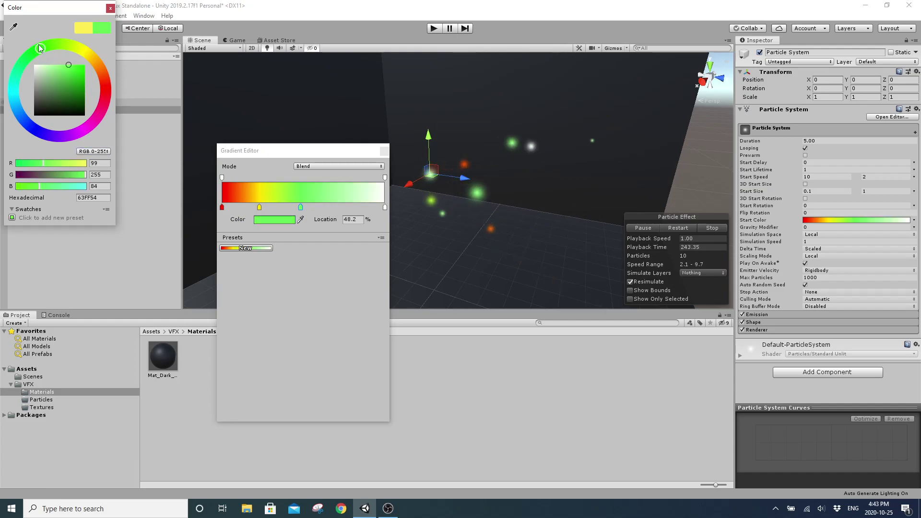
click(110, 8)
Step: Move the gradient's yellow key to 24.1% and add a light blue 85DEFF color key at 75.3%
drag(259, 206, 265, 206)
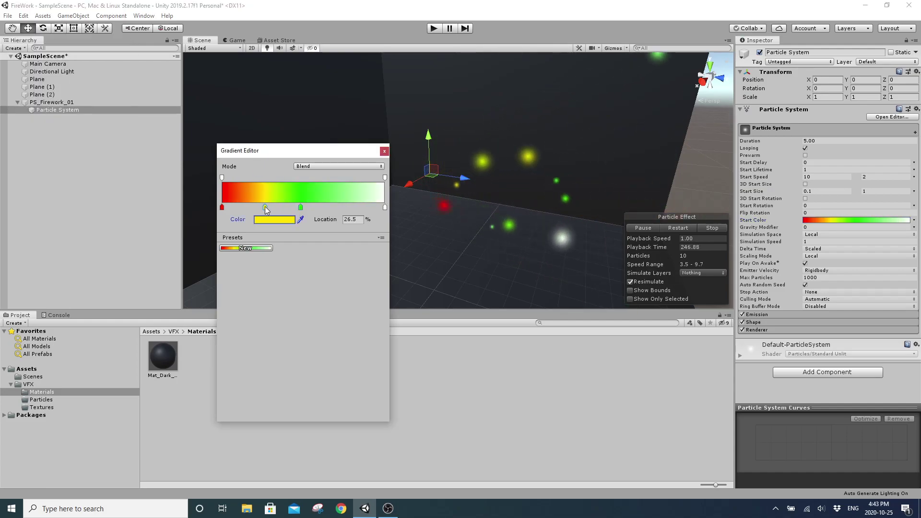
double_click(265, 206)
click(110, 8)
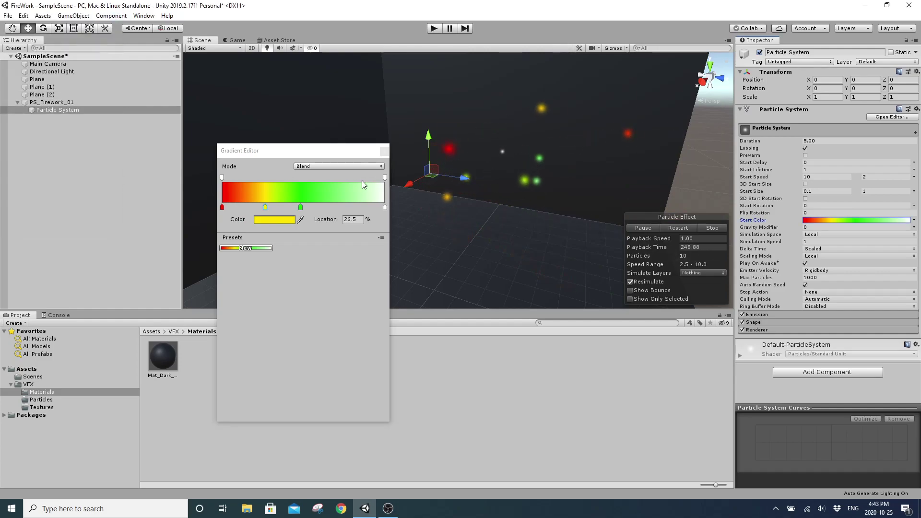
click(344, 208)
drag(300, 208, 260, 207)
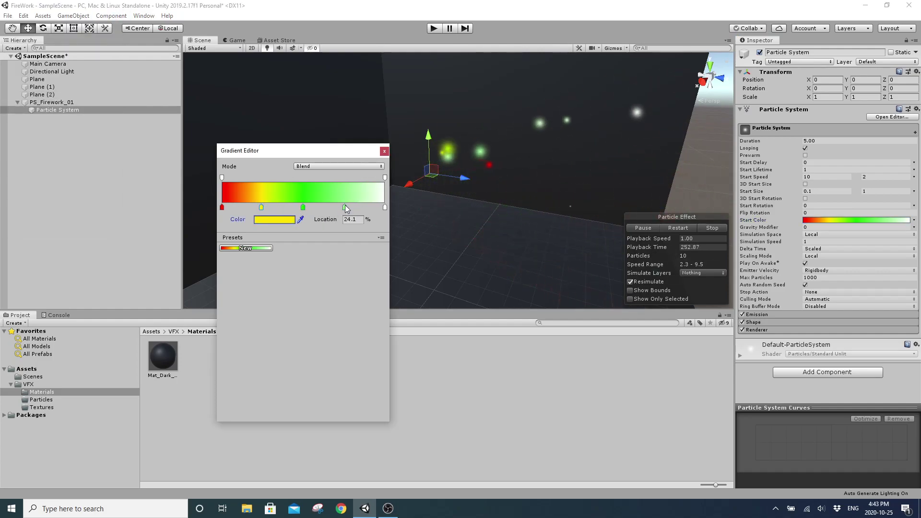
click(271, 220)
drag(21, 113, 13, 103)
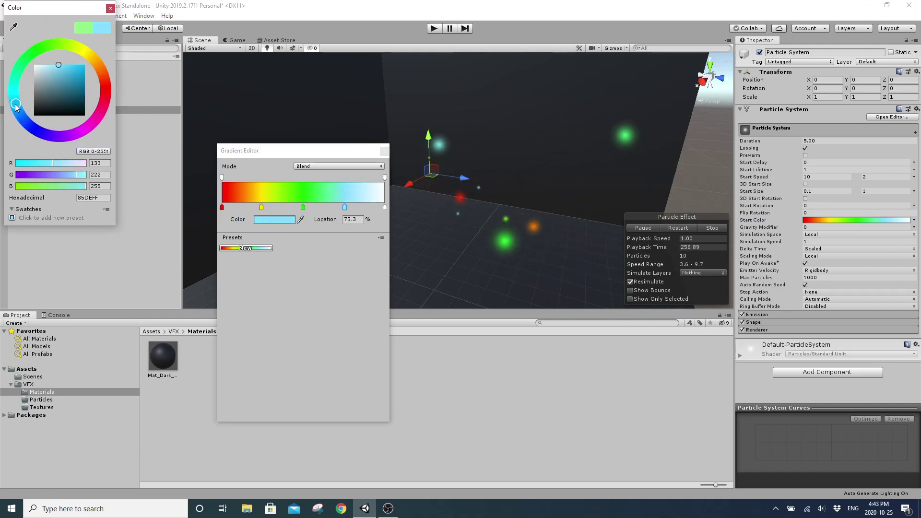
click(110, 7)
Step: Set the color key at the end of the gradient to magenta FD00FF
click(385, 207)
click(274, 219)
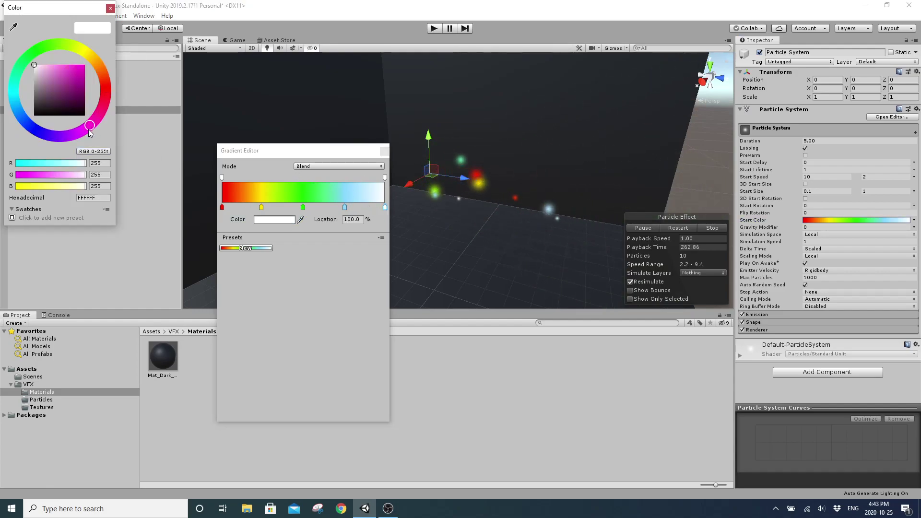
drag(73, 79, 129, 30)
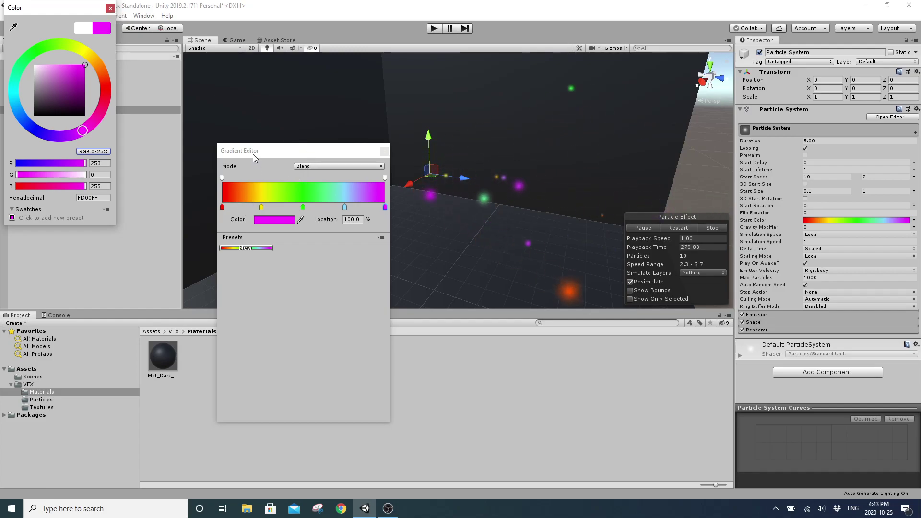
click(110, 8)
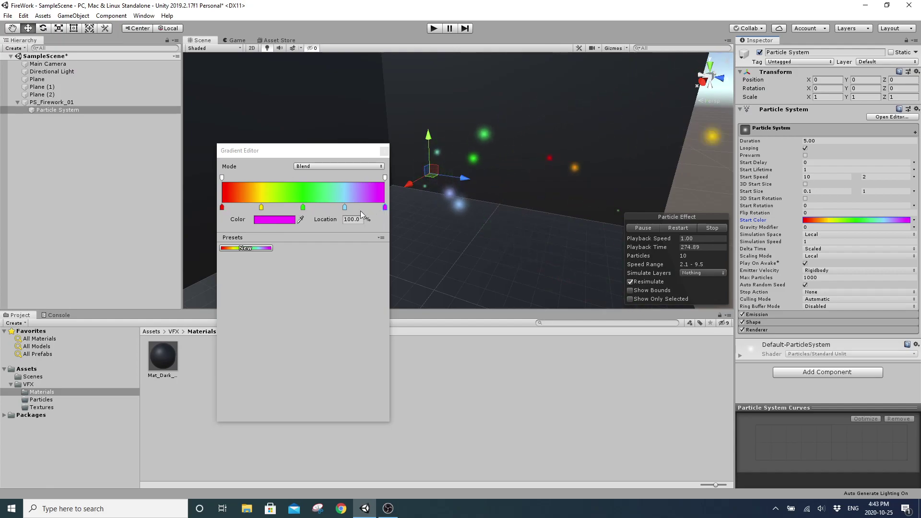
Step: Change the gradient mode to Fixed and space its colors roughly evenly, with red at 20.0%, green at 61.5% and light blue at 82.1%
click(314, 166)
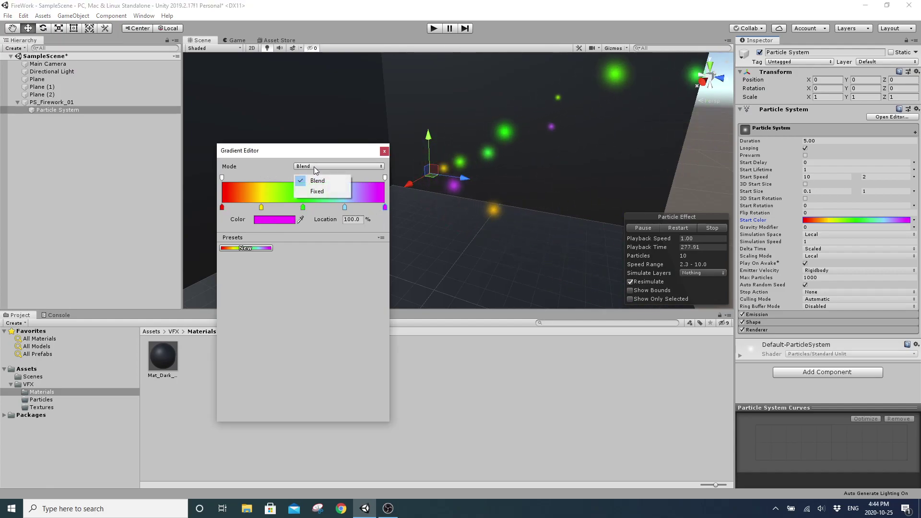
click(322, 192)
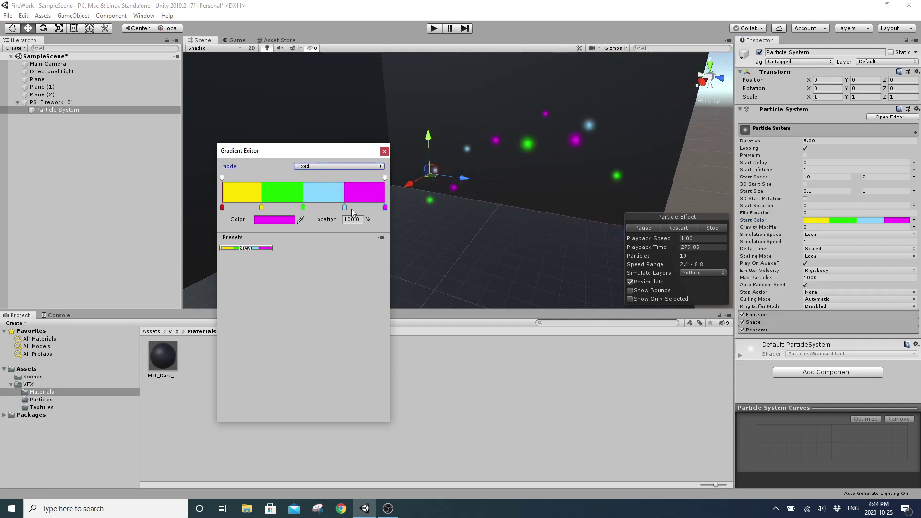
drag(344, 207, 362, 207)
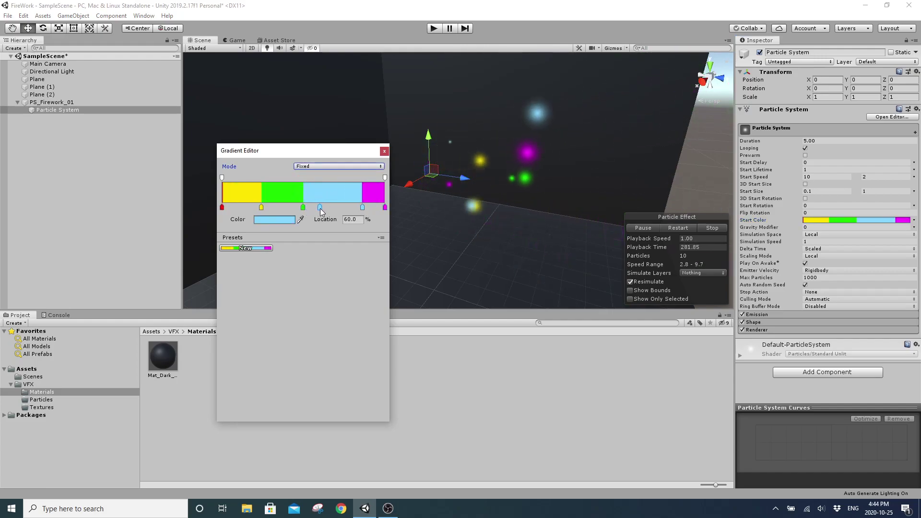
drag(303, 208, 322, 207)
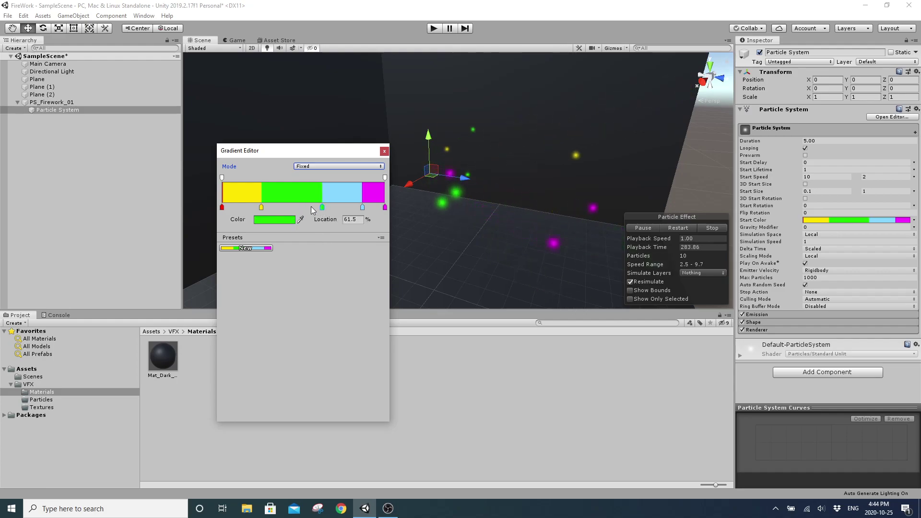
drag(261, 208, 287, 207)
drag(221, 207, 255, 210)
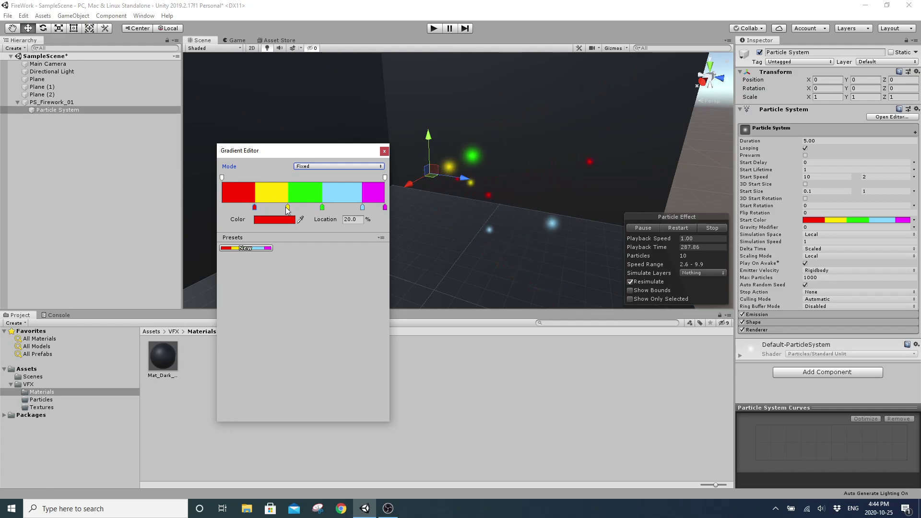
drag(362, 207, 356, 207)
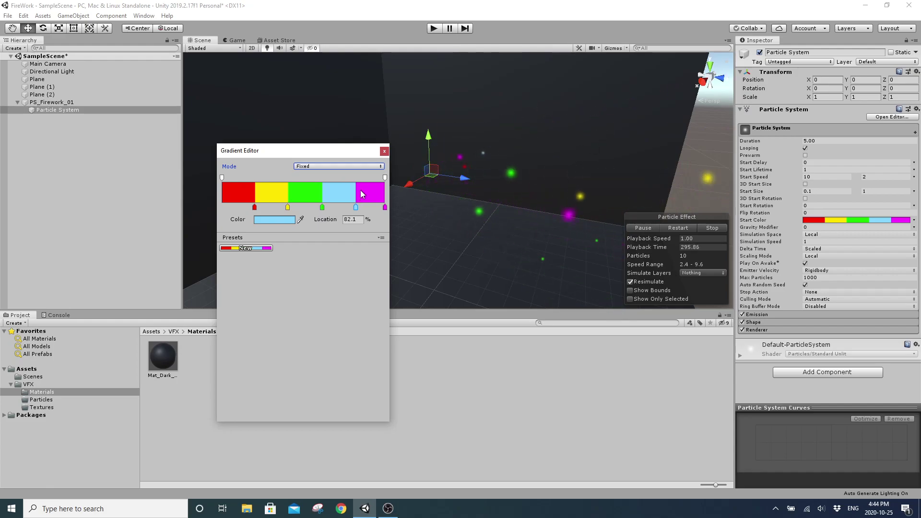
click(384, 152)
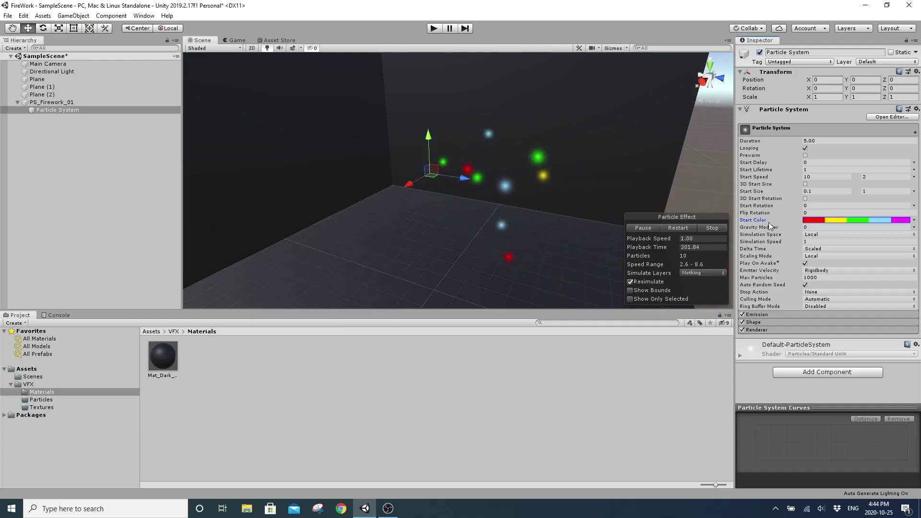
Step: Return the child system's Start Color to a single Color and set it to white
click(913, 221)
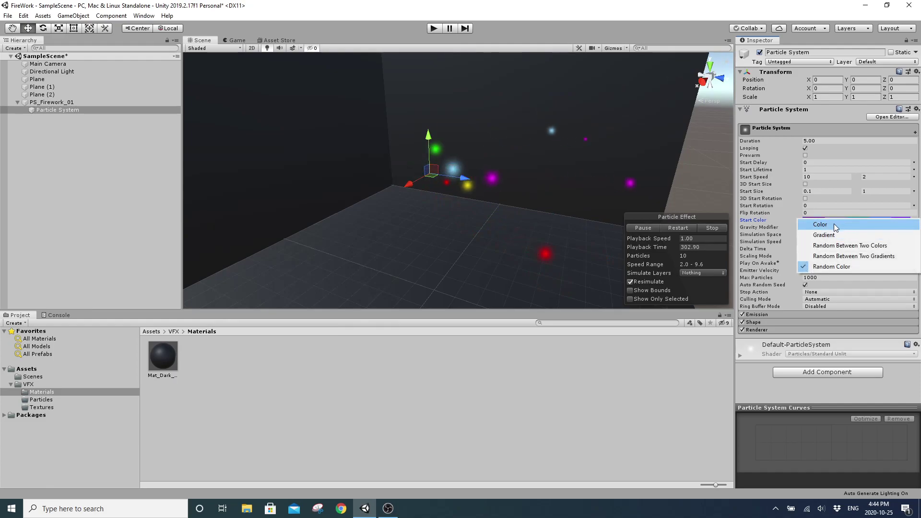
click(834, 224)
click(836, 219)
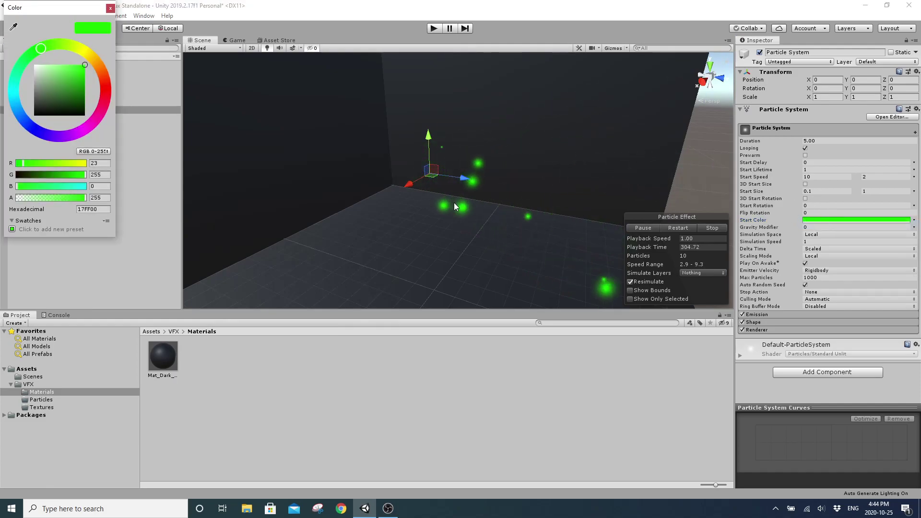
drag(72, 84, 31, 62)
click(110, 8)
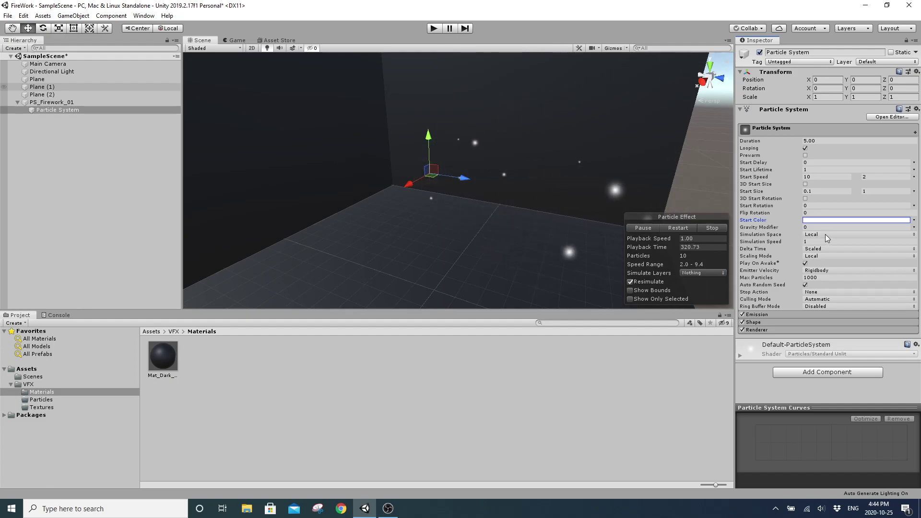
Step: Move PS_Firework_01 around the scene to try out the child particles' Local simulation space
alt+drag(551, 186, 426, 182)
key(f)
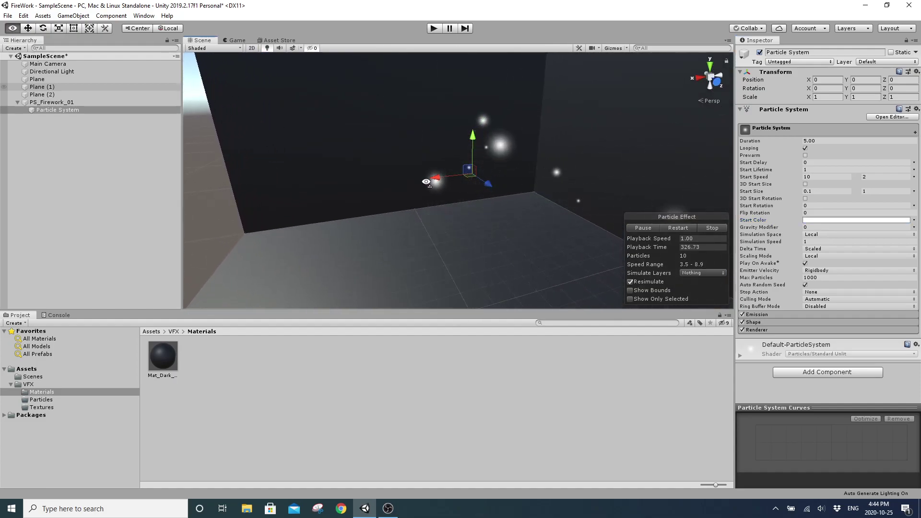
click(820, 234)
click(831, 235)
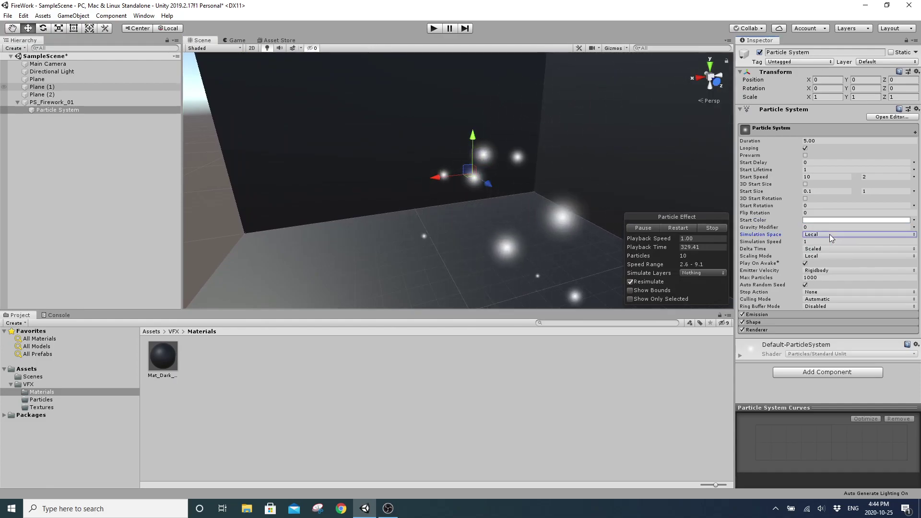
alt+drag(451, 156, 618, 197)
key(a)
right_drag(618, 196, 645, 176)
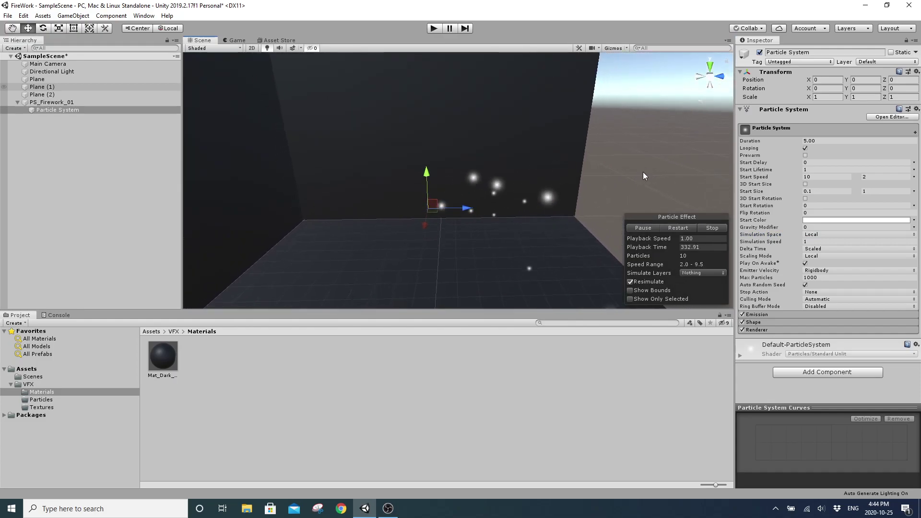
click(83, 103)
drag(442, 208, 387, 224)
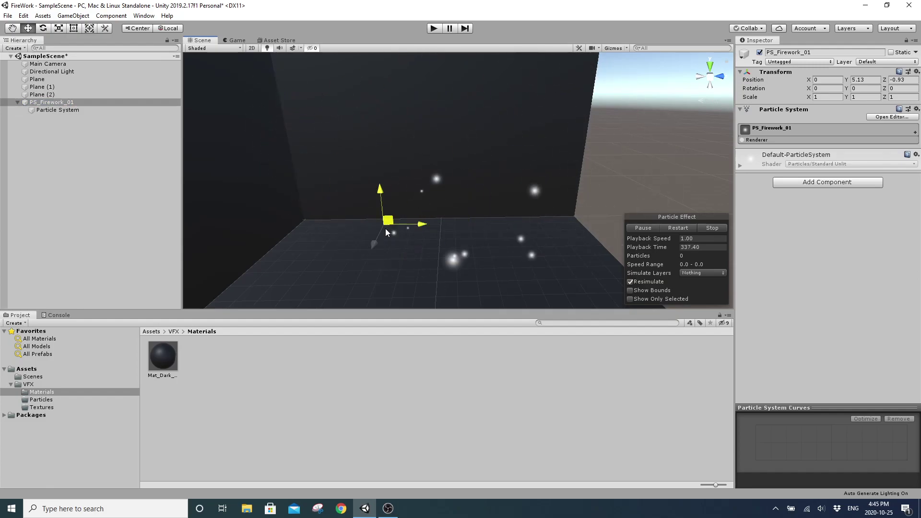
drag(366, 106, 354, 88)
drag(613, 148, 501, 235)
drag(555, 207, 498, 181)
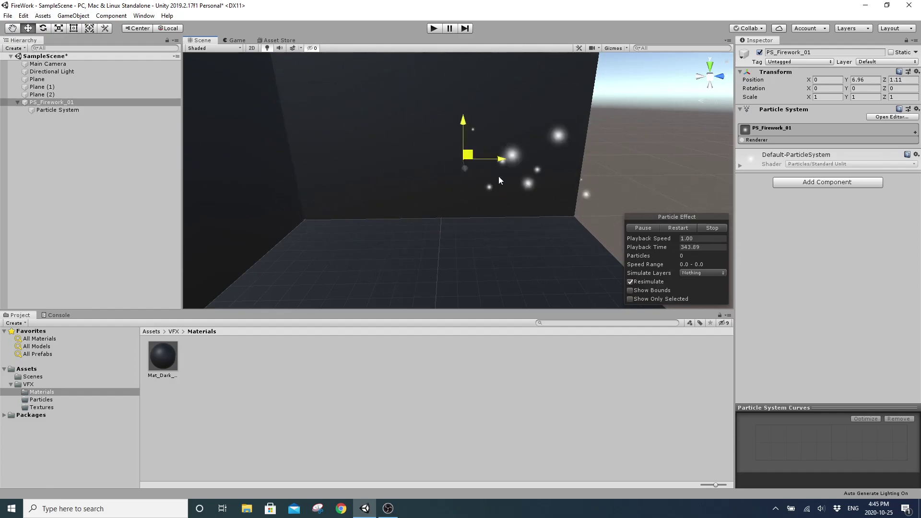
Step: Set the child Particle System's Simulation Space to World
click(71, 110)
click(823, 234)
click(826, 254)
Step: Move PS_Firework_01 around the scene to test the World simulation space, leaving it at Y 6.73, Z -0.61
click(51, 102)
drag(472, 179, 639, 136)
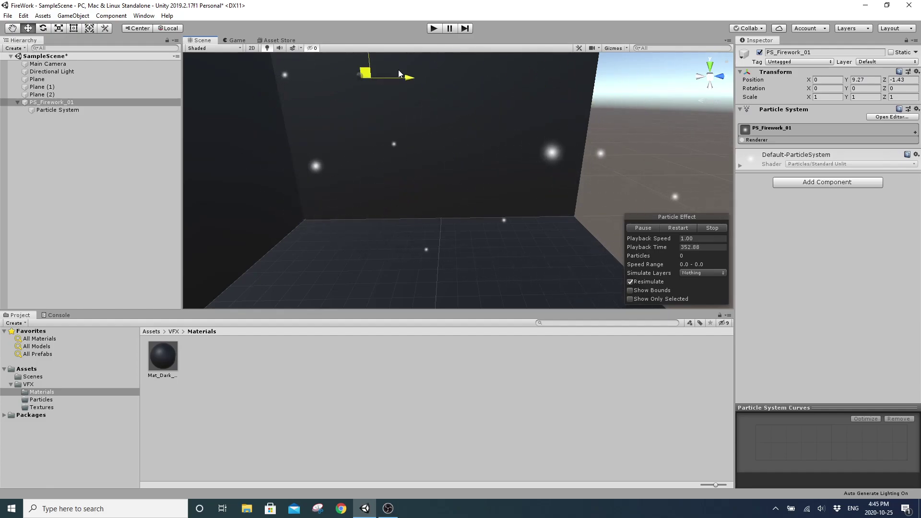
drag(416, 207, 564, 99)
drag(462, 222, 294, 207)
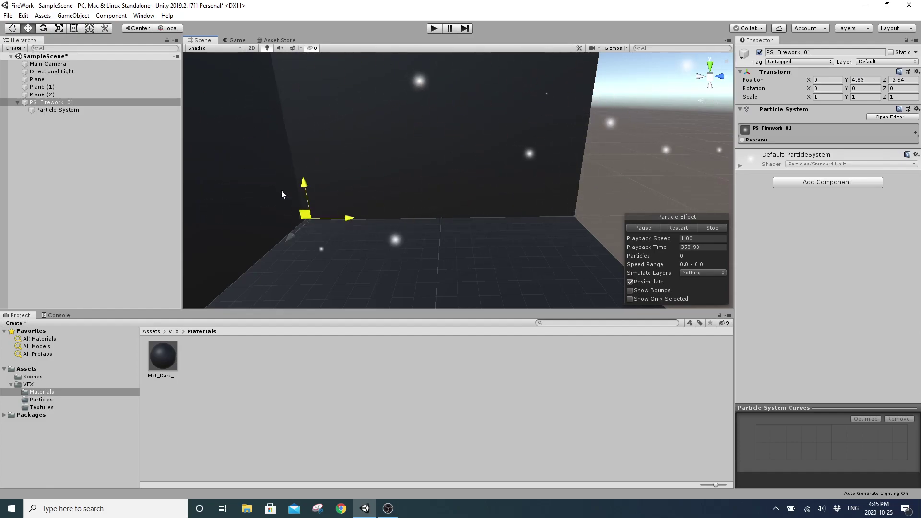
drag(451, 190, 425, 155)
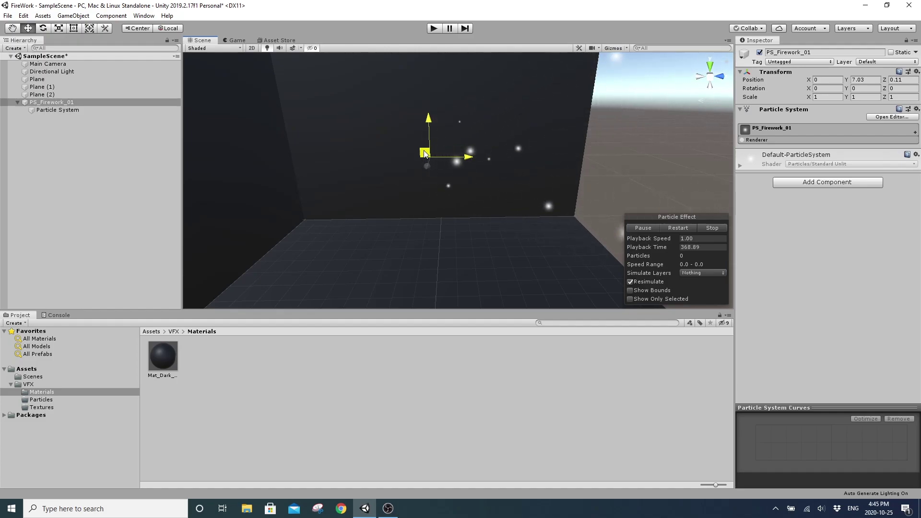
drag(425, 154, 515, 108)
drag(402, 110, 365, 166)
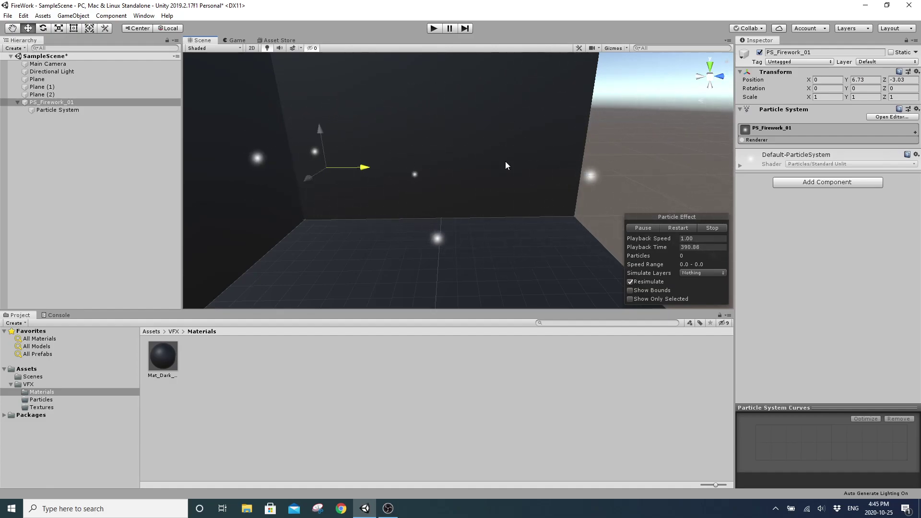
drag(612, 167, 453, 191)
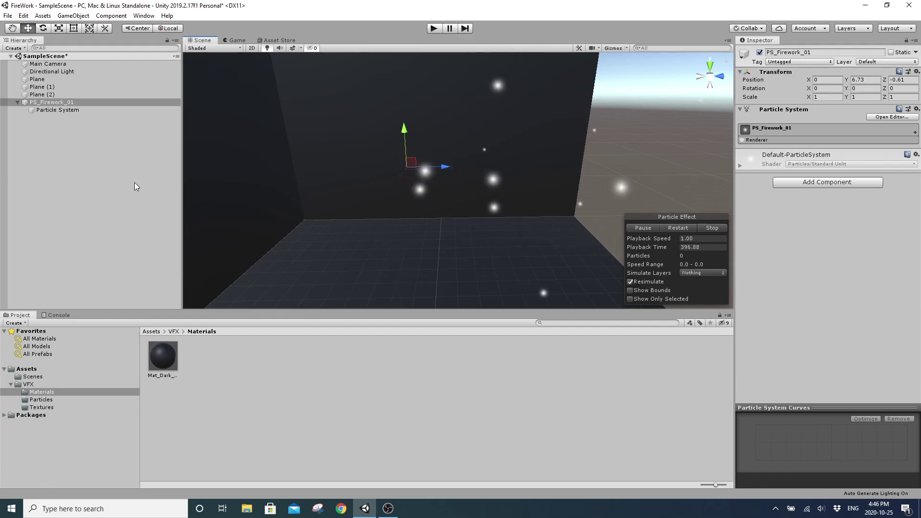
Step: Try a Simulation Speed of 0.5 on the child Particle System under PS_Firework_01
click(57, 110)
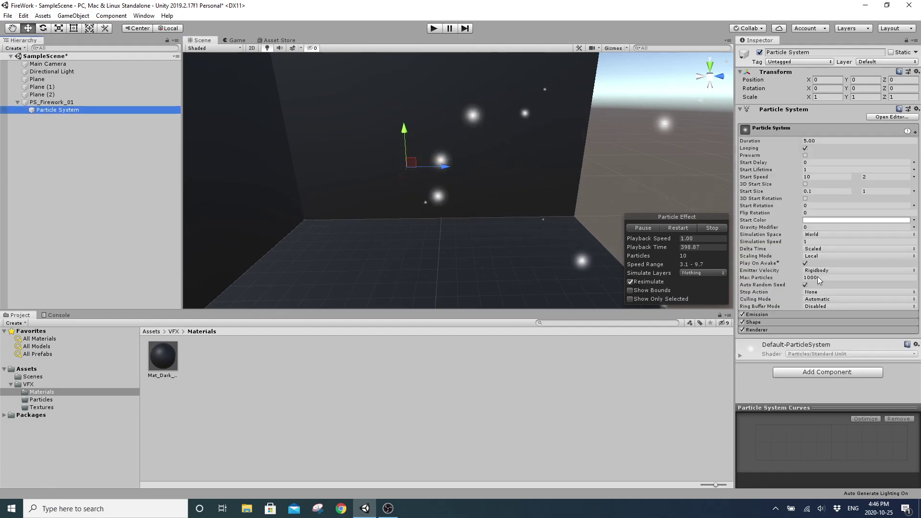
click(821, 235)
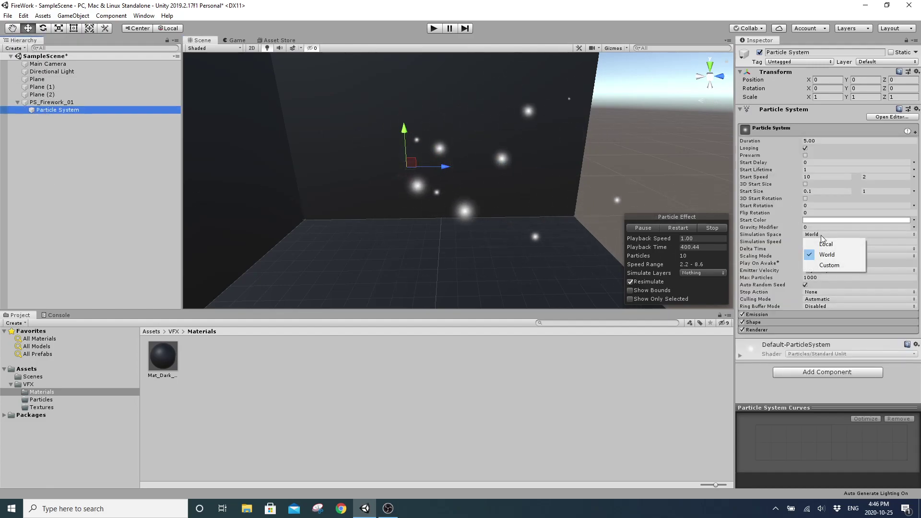
click(840, 237)
click(820, 242)
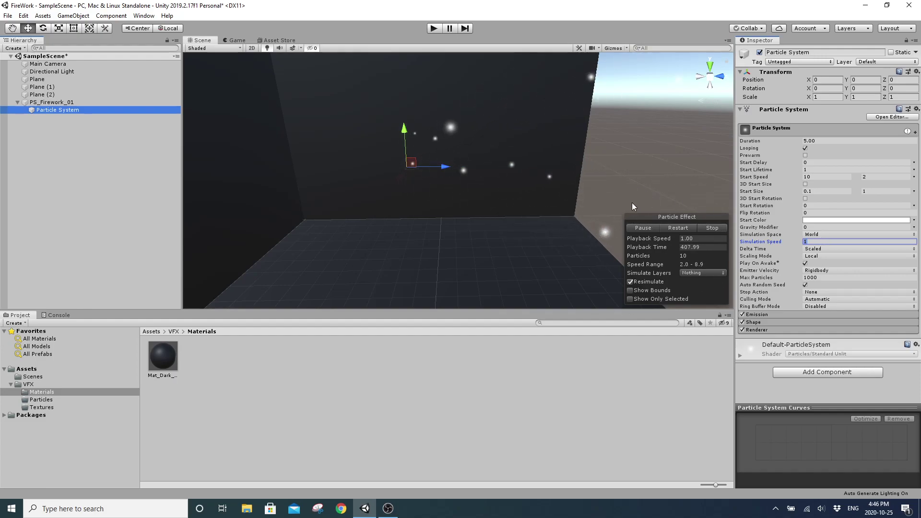
click(838, 243)
key(BackSpace)
text(0.5)
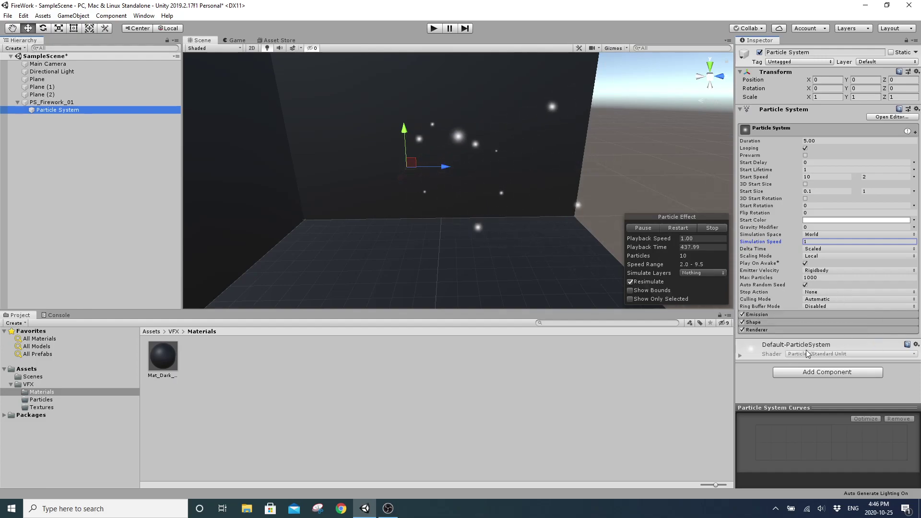
Step: Collapse the child Particle System's main module so only its Emission, Shape and Renderer modules are listed
click(781, 132)
click(776, 132)
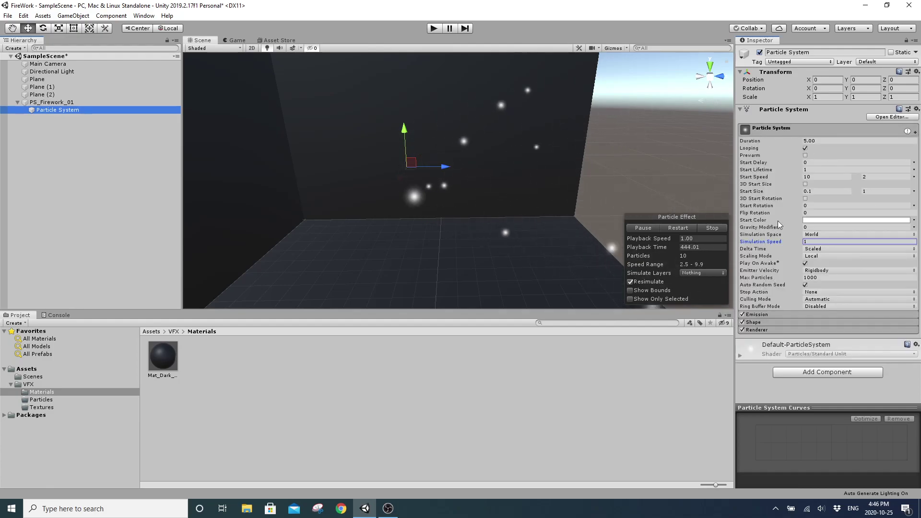
click(770, 128)
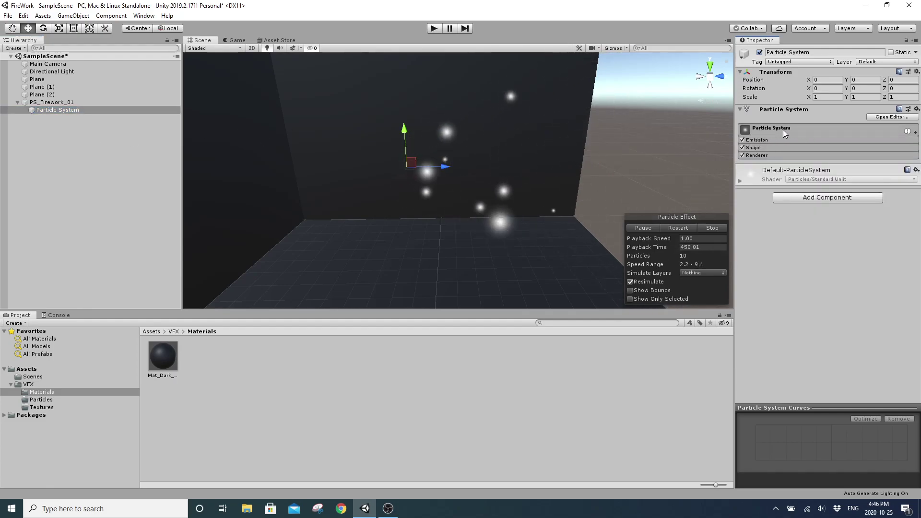
Step: Rename the child Particle System under PS_Firework_01 as Blobs
click(70, 109)
click(88, 110)
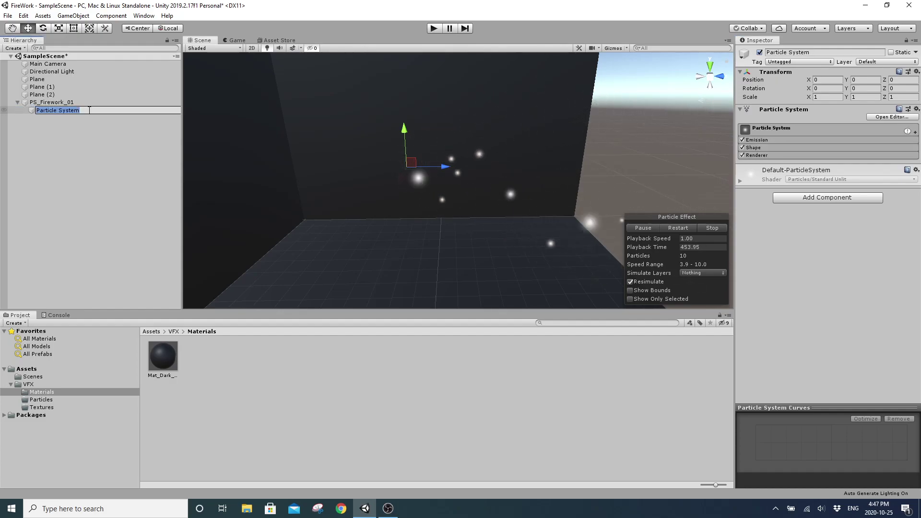
text(Blobs)
key(Return)
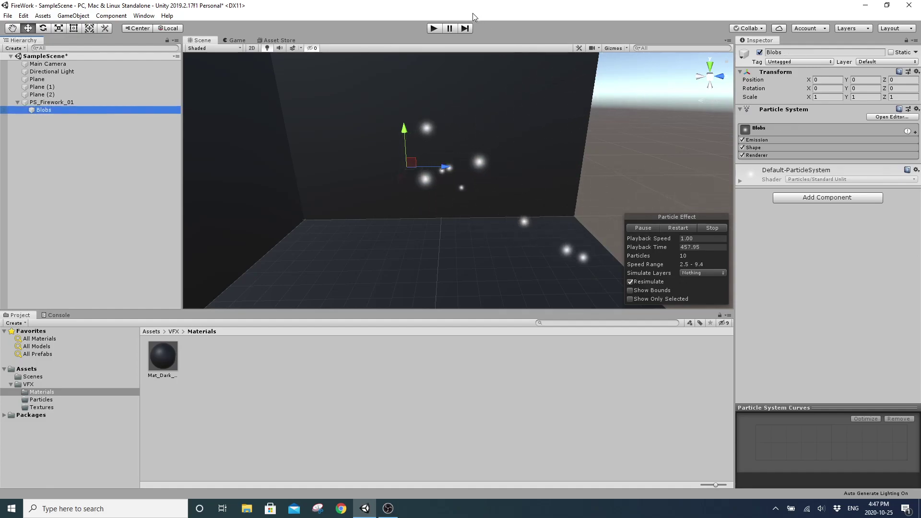
Step: Expand and collapse the Blobs main module to compare both views, leaving its settings expanded
click(770, 131)
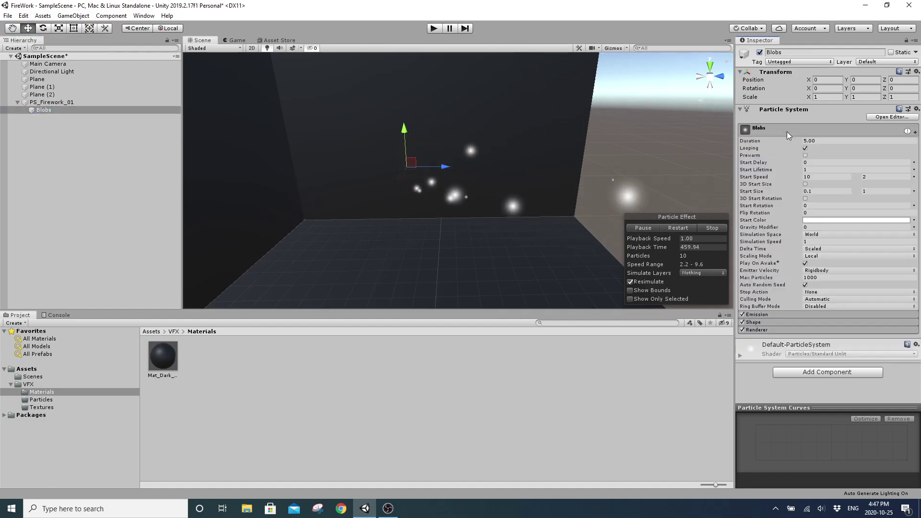
click(773, 128)
click(773, 129)
click(767, 130)
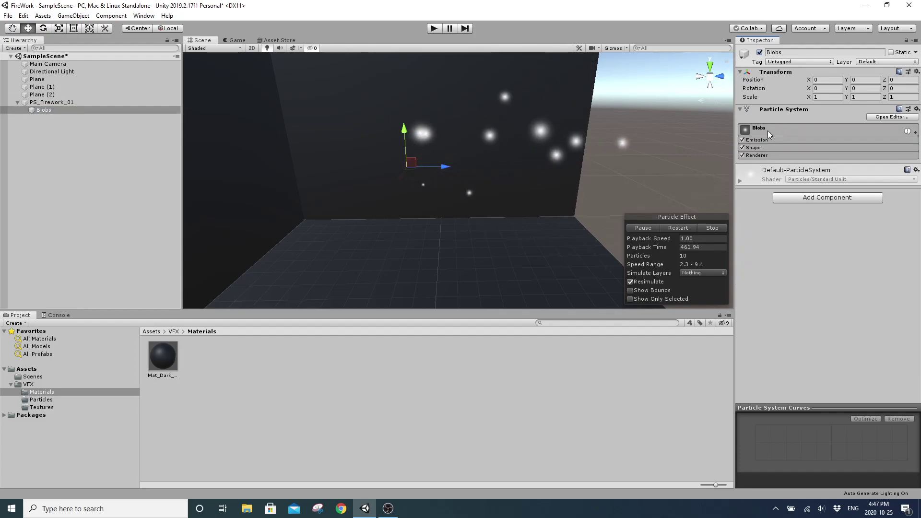
click(781, 128)
click(781, 128)
click(770, 128)
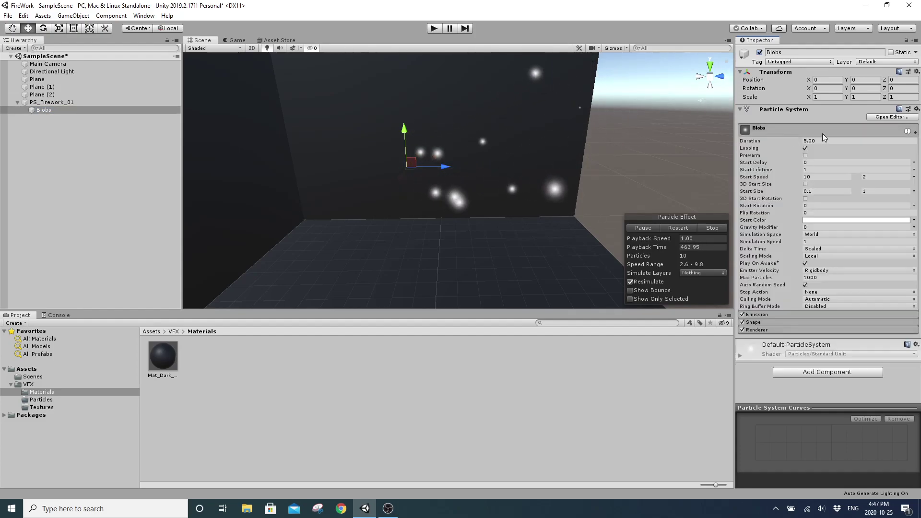